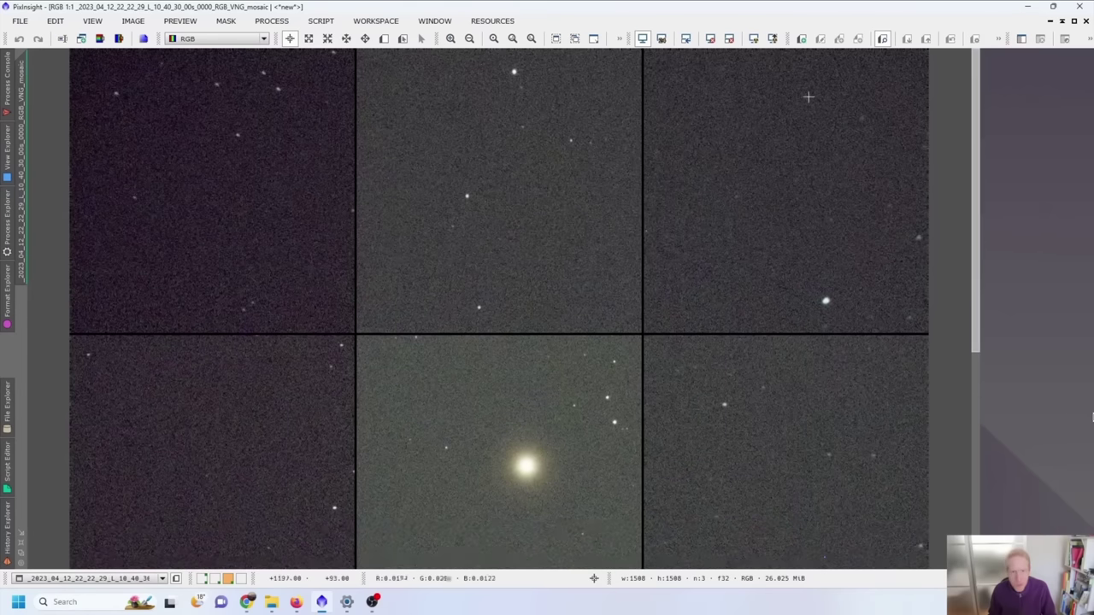
left_click_drag(975, 137, 940, 429)
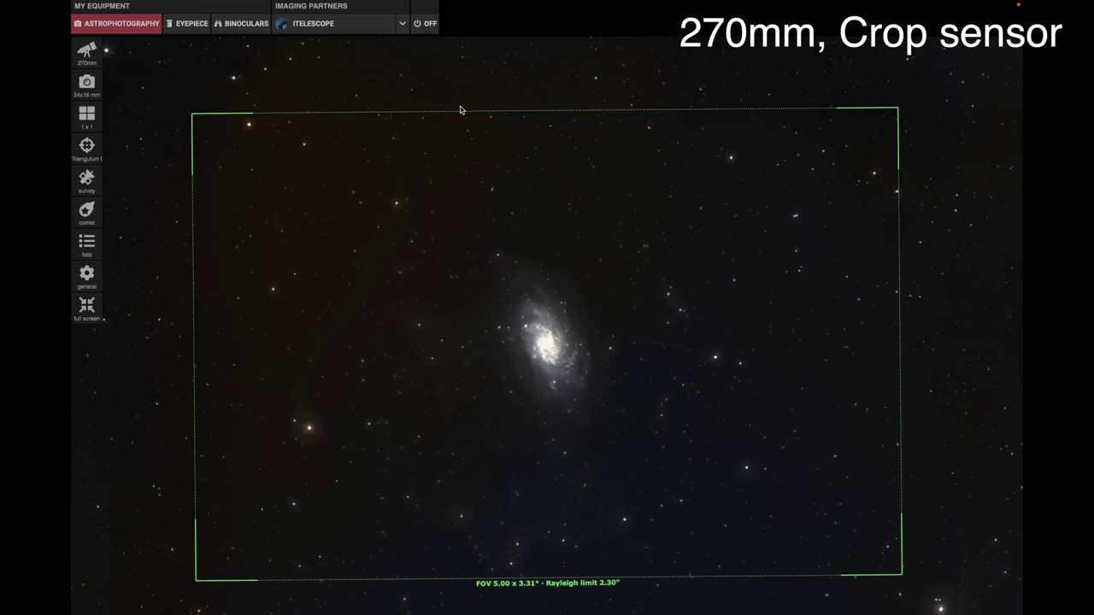
Switch the simulated telescope to the Askar Refractor 60/270-600 mm V @ 600mm.
left_click(93, 53)
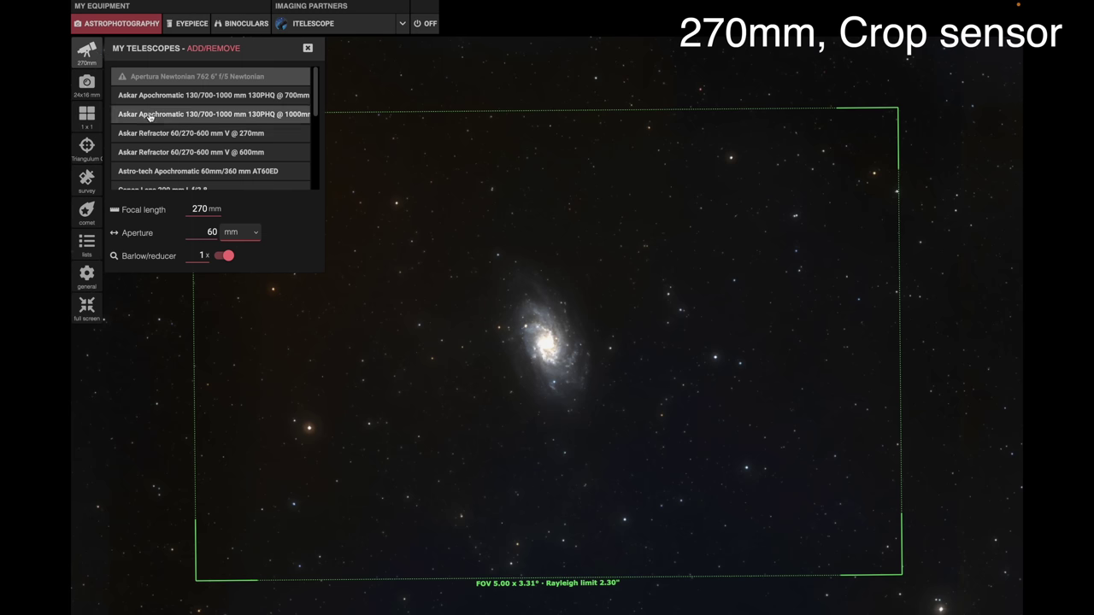
left_click(260, 154)
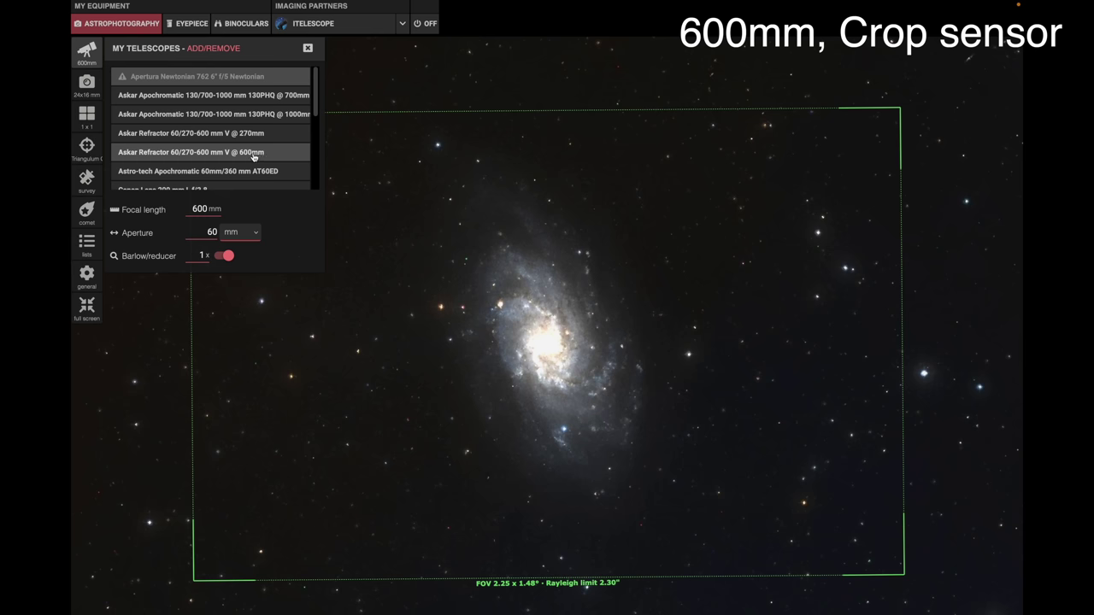
left_click(166, 303)
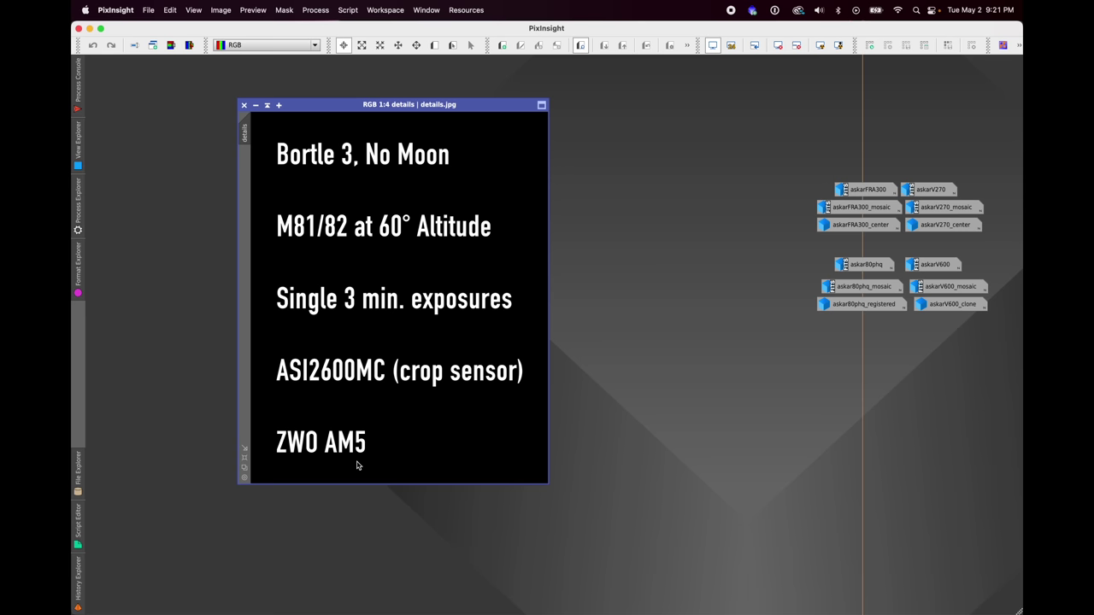
Iconize the details image, park its icon away from the others, and open the askarFRA300 and askarV270 images.
left_click(255, 105)
left_click_drag(422, 300, 973, 363)
double_click(876, 190)
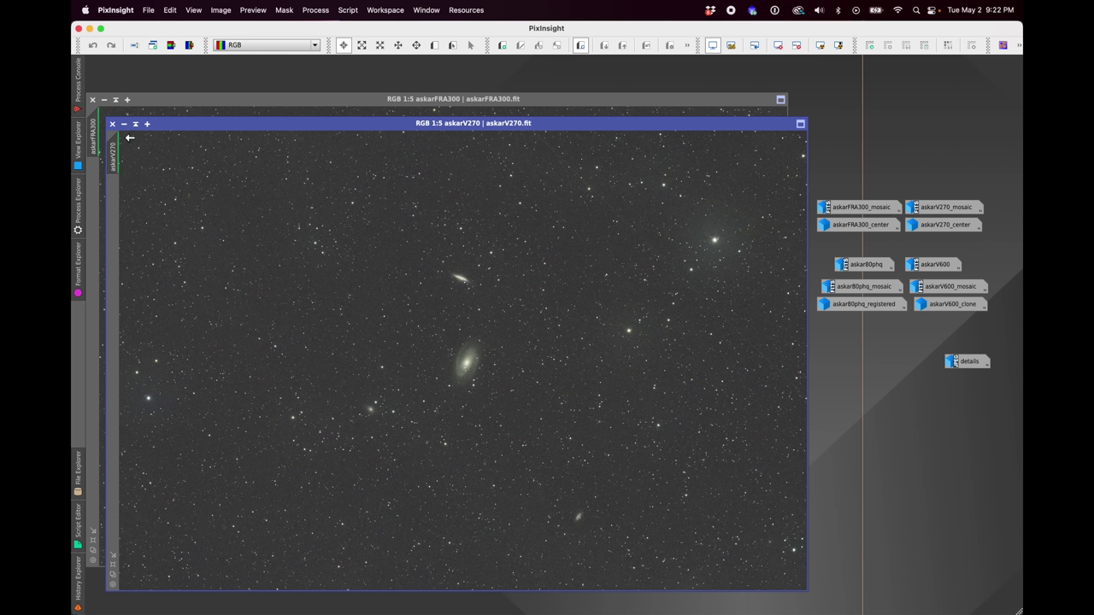
Compare the full frames of askarFRA300 and askarV270 by alternating between them, and iconize both images.
left_click(189, 104)
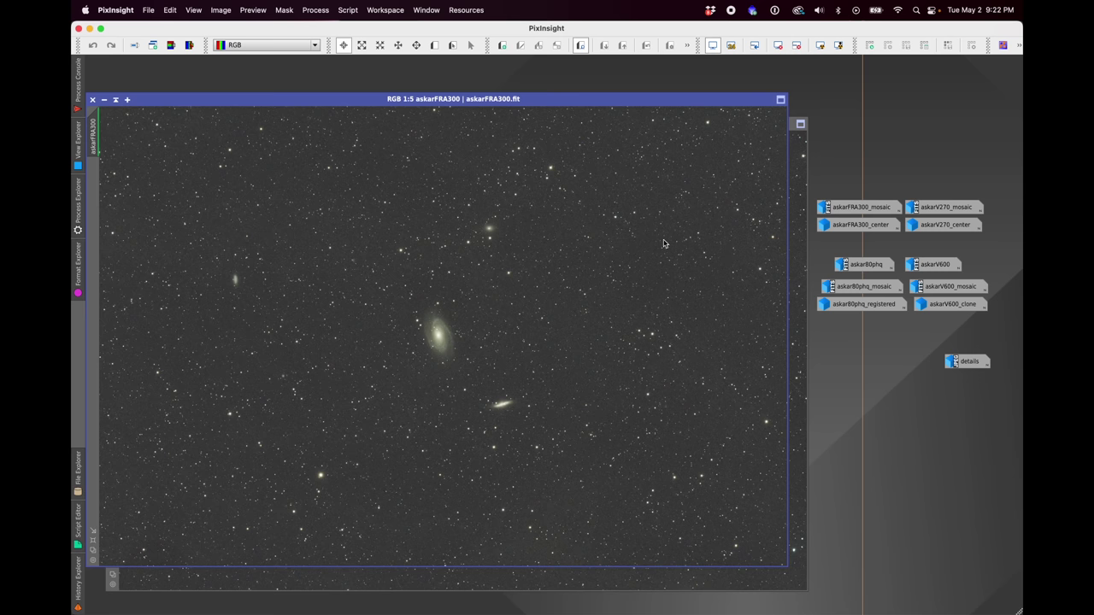
left_click(797, 297)
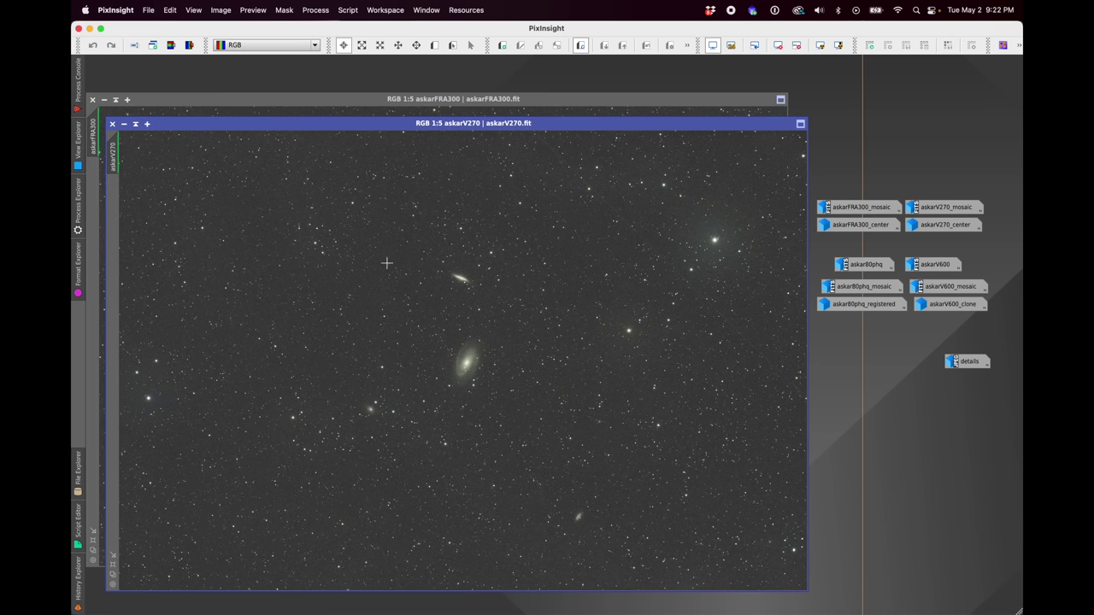
left_click(126, 124)
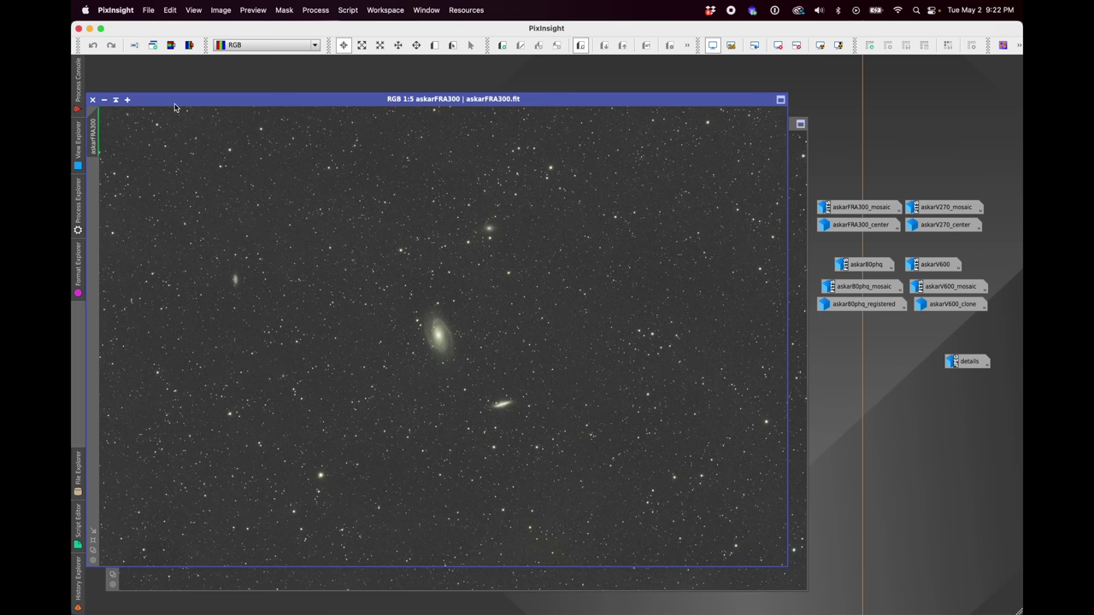
left_click(804, 333)
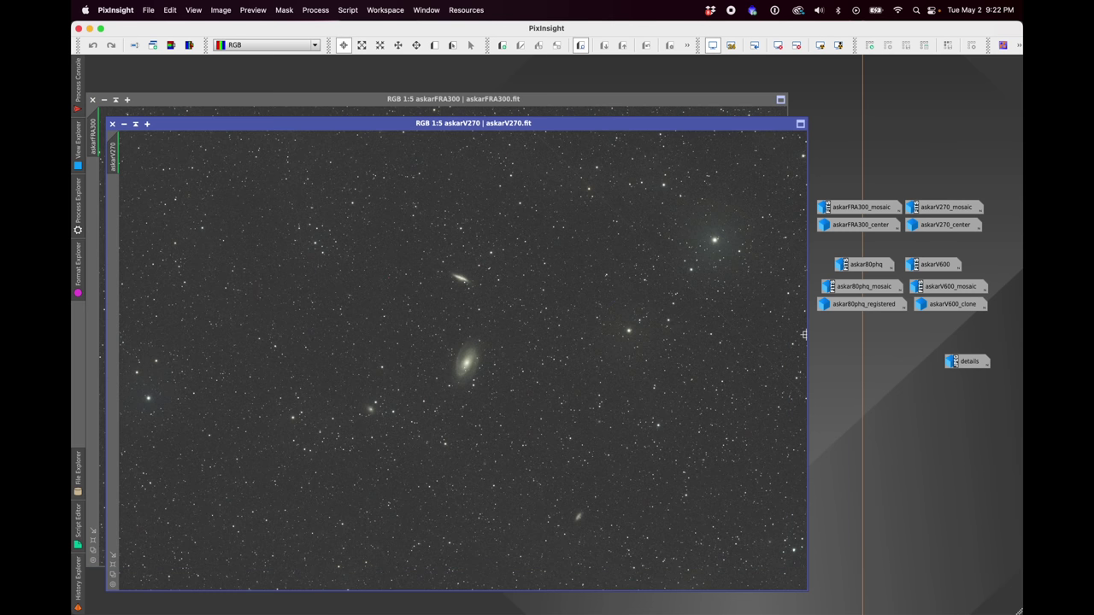
left_click(123, 123)
left_click(103, 101)
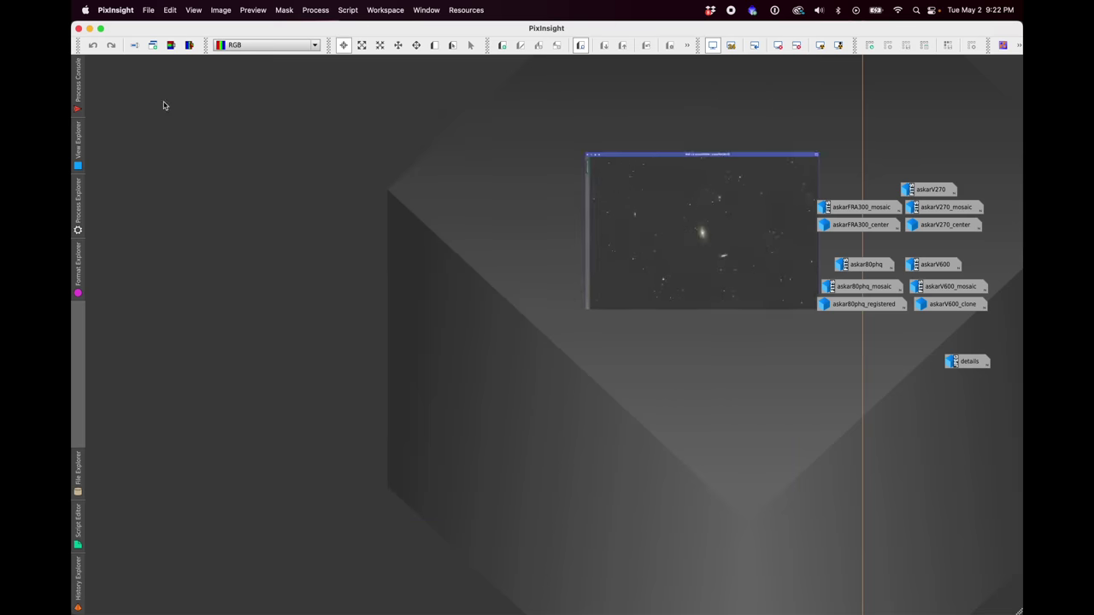
Open the askarFRA300_mosaic and askarV270_mosaic images and inspect the upper-right corner panel of askarV270_mosaic at 2:1.
double_click(865, 208)
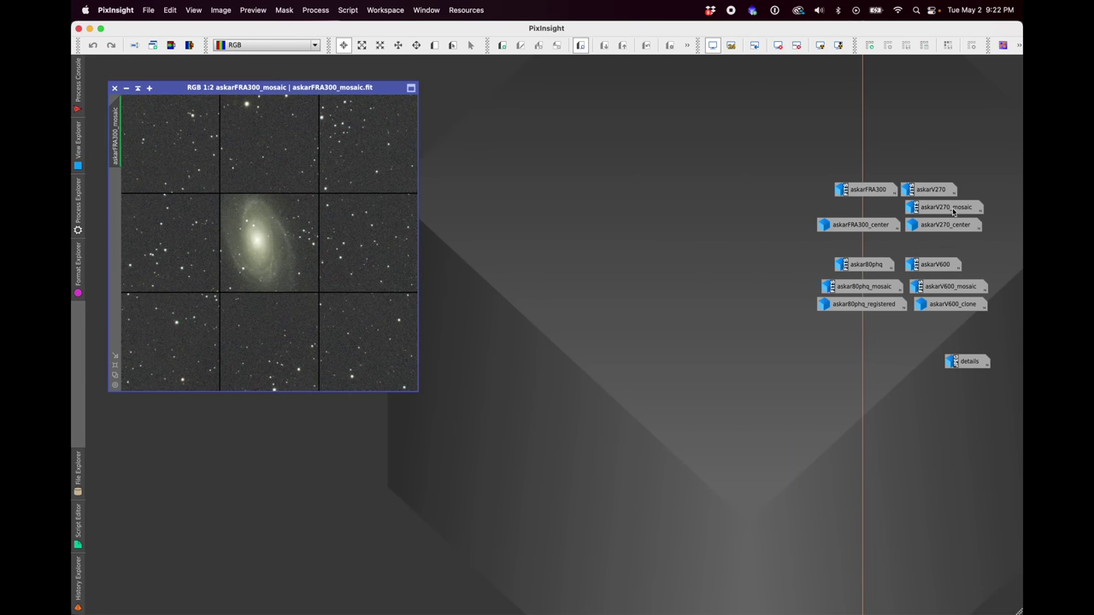
double_click(948, 207)
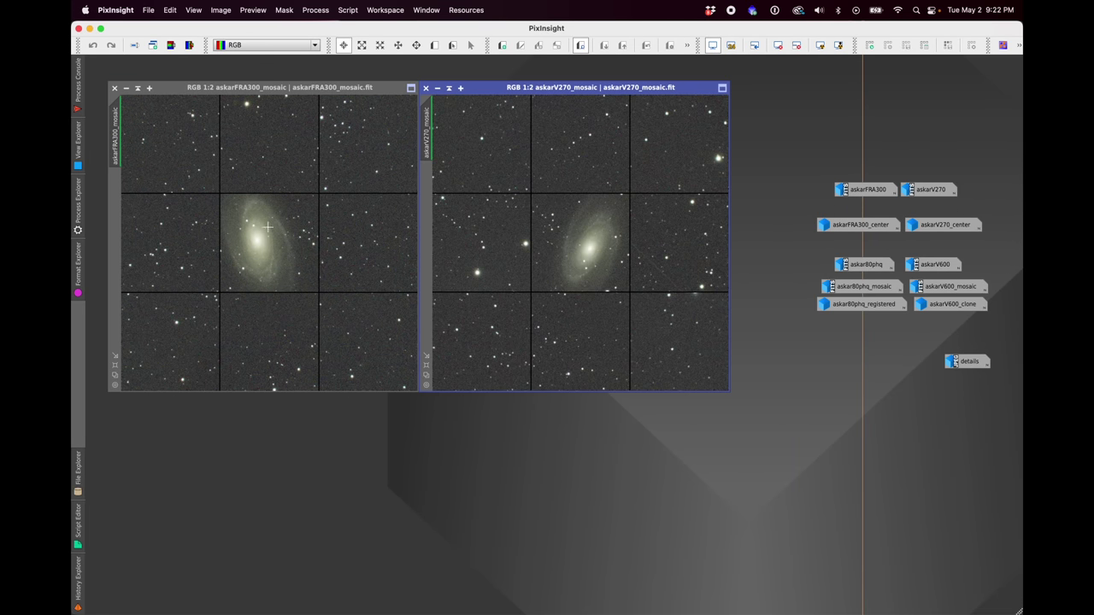
key("super+plus")
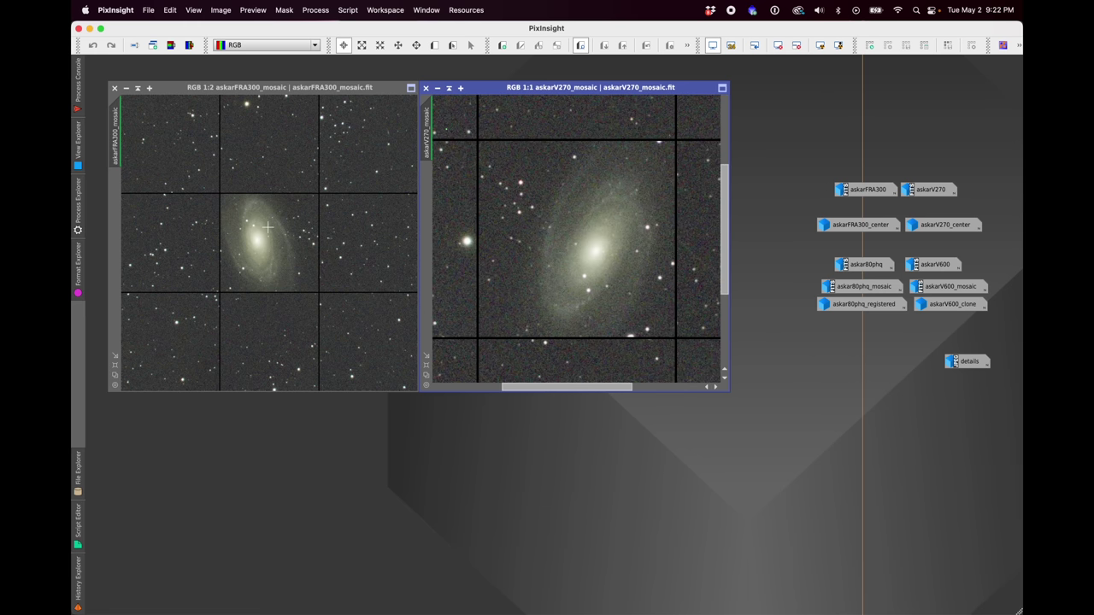
left_click_drag(591, 387, 715, 388)
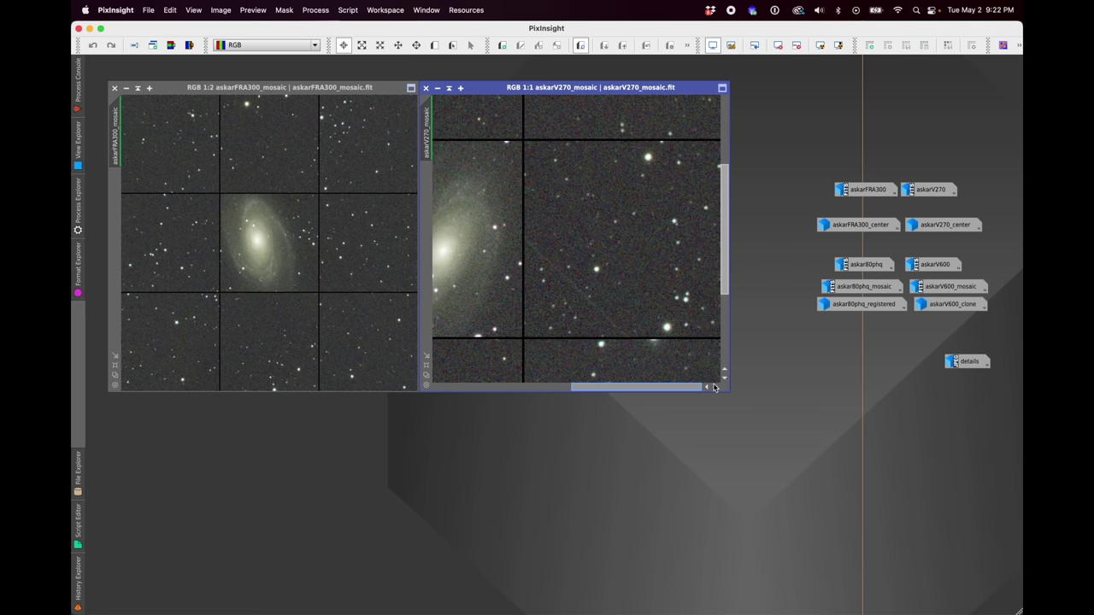
left_click_drag(728, 290, 728, 166)
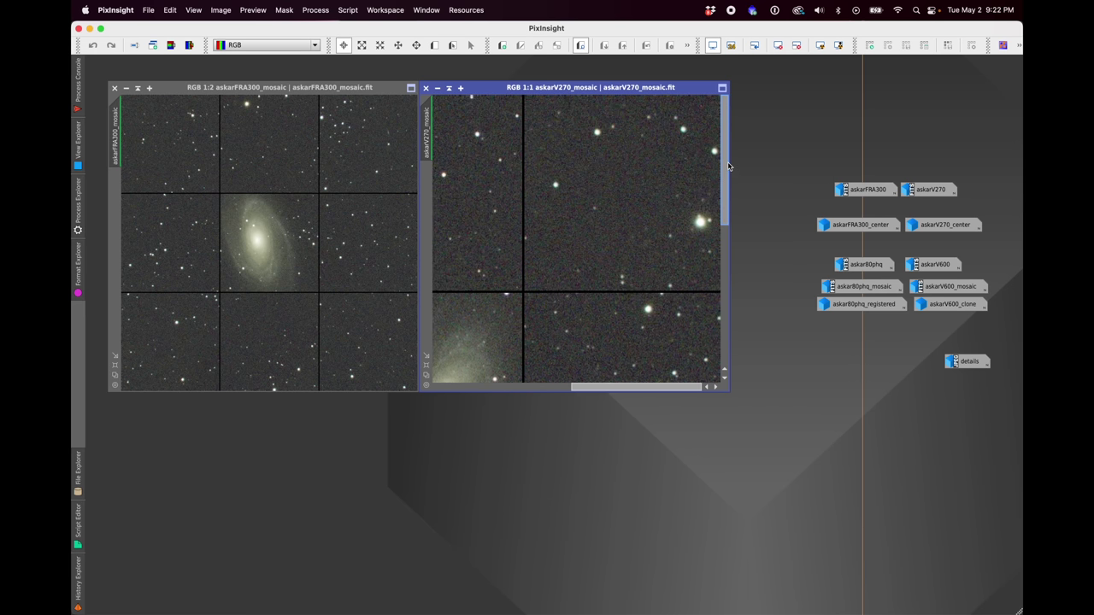
key("super+plus")
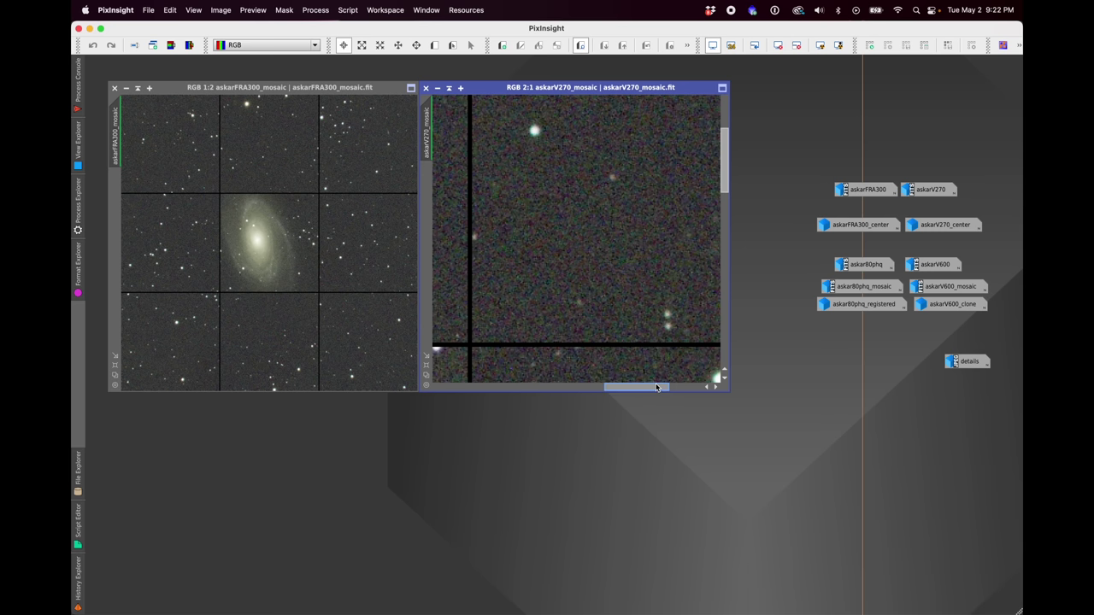
left_click_drag(658, 386, 690, 386)
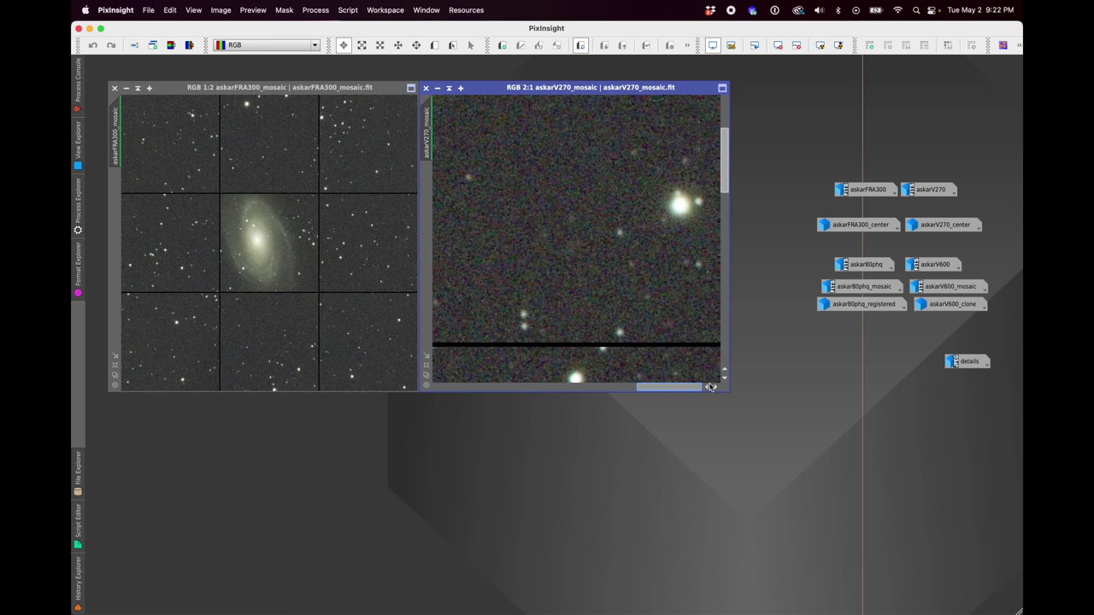
Show the upper-right corner panel of askarFRA300_mosaic at 2:1 for comparison with askarV270_mosaic.
left_click(362, 84)
scroll(252, 235, "up", 2)
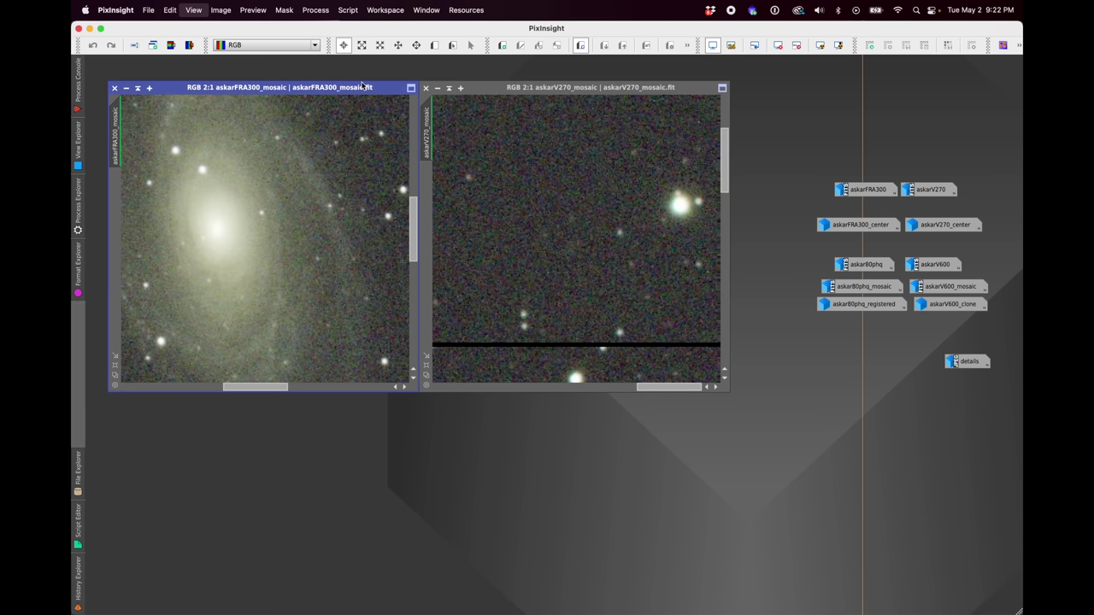
left_click_drag(412, 231, 412, 128)
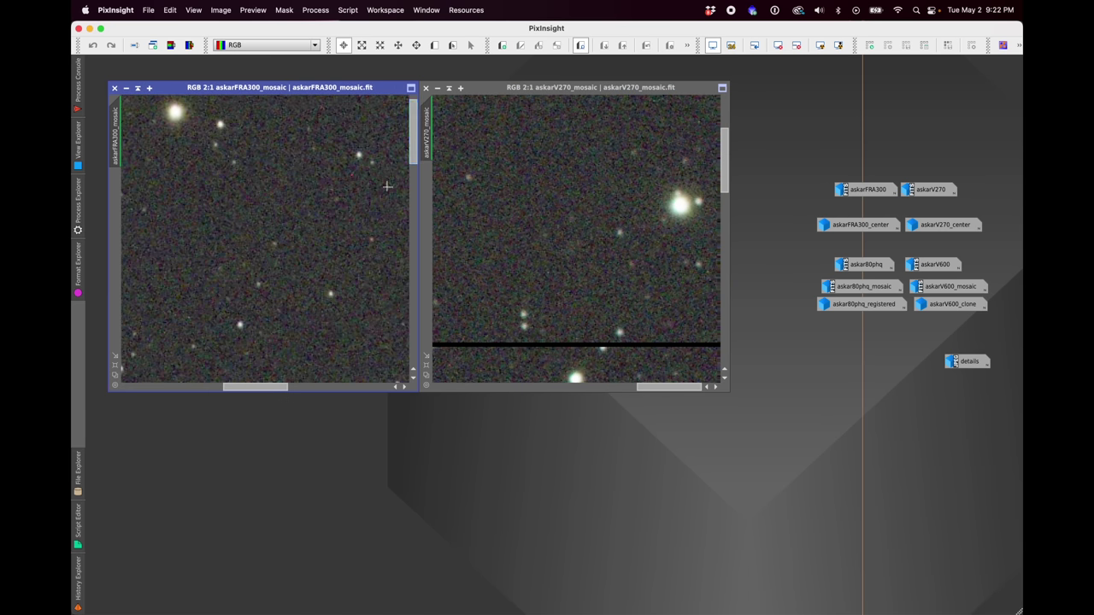
left_click_drag(251, 390, 372, 387)
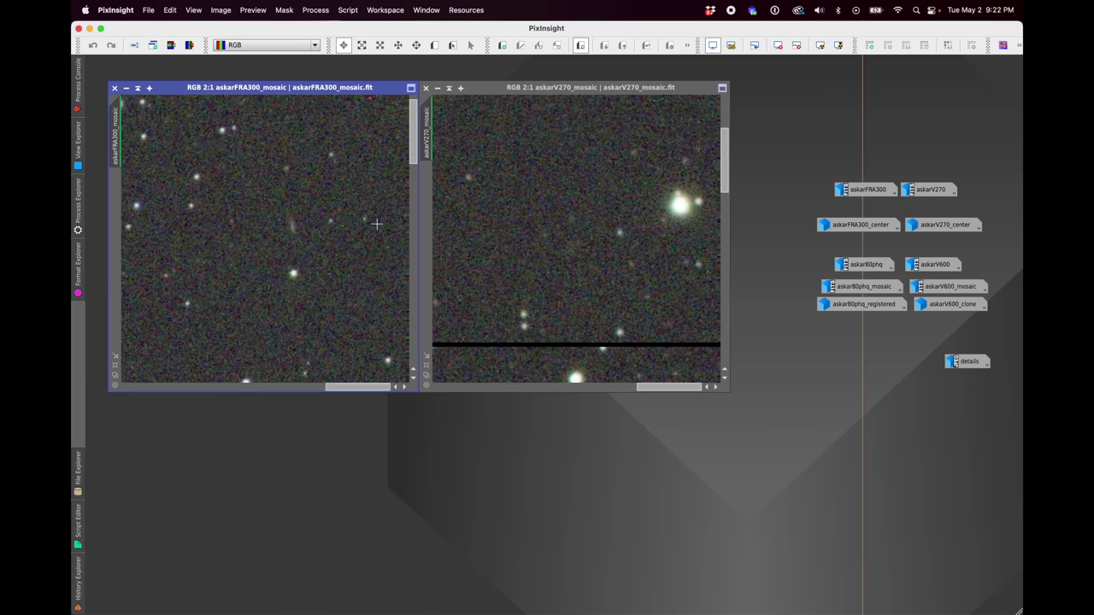
Compare the star shapes in the lower-right, lower-left and upper-left corner panels of both mosaics at 2:1.
left_click_drag(415, 152, 425, 329)
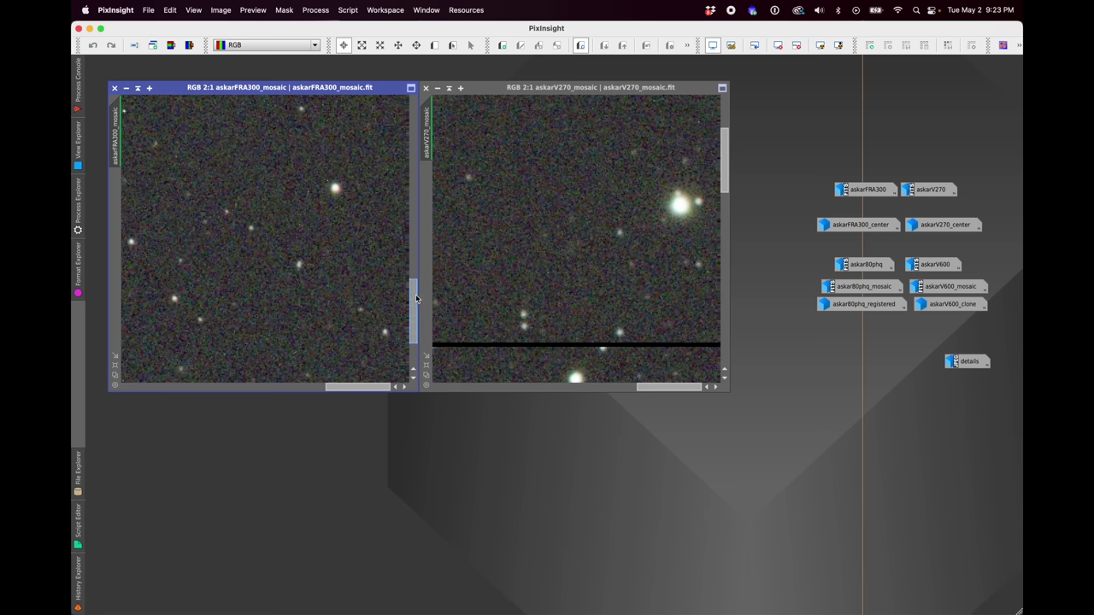
left_click_drag(415, 296, 415, 316)
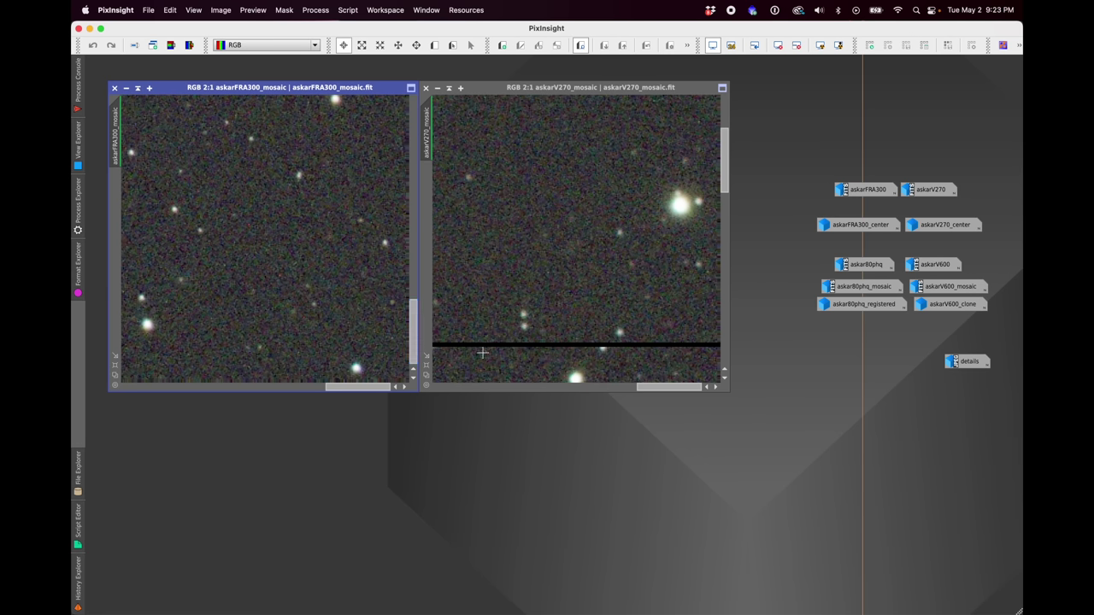
left_click_drag(724, 166, 721, 342)
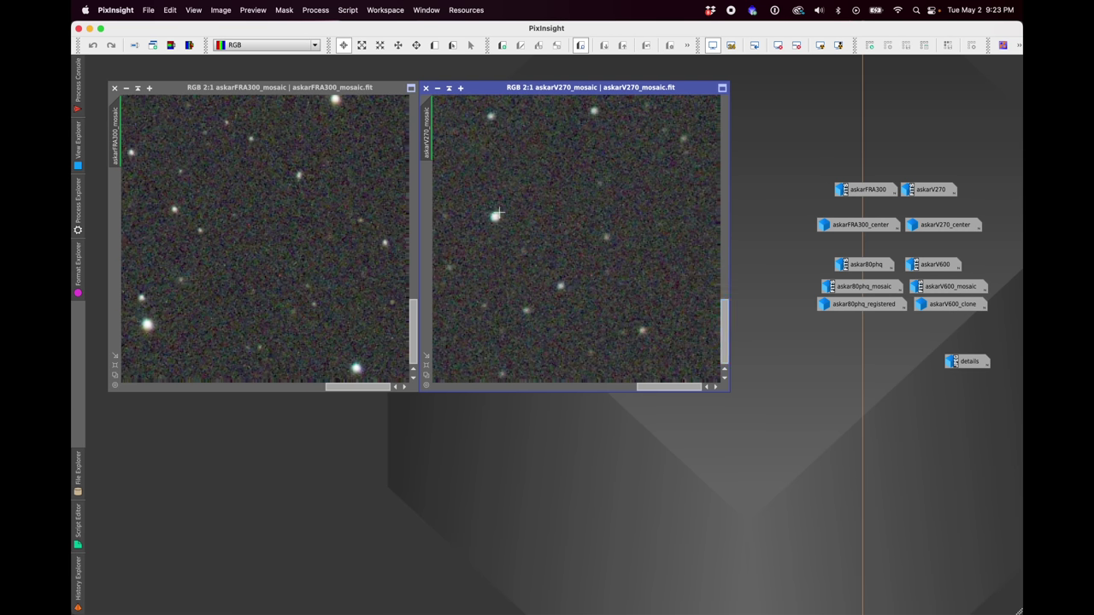
left_click_drag(649, 387, 132, 396)
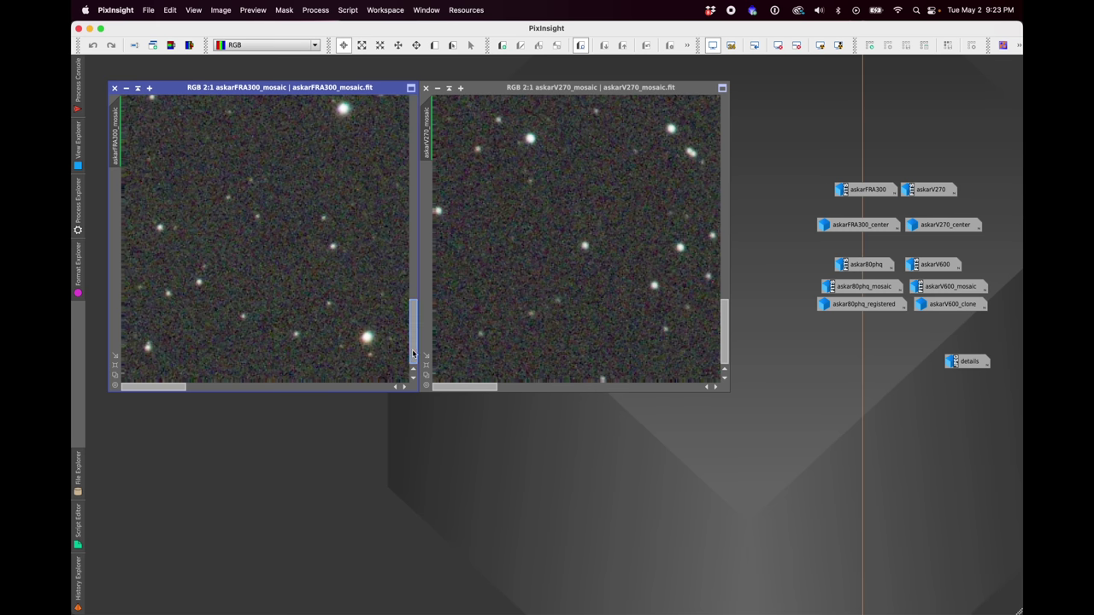
left_click_drag(413, 354, 407, 161)
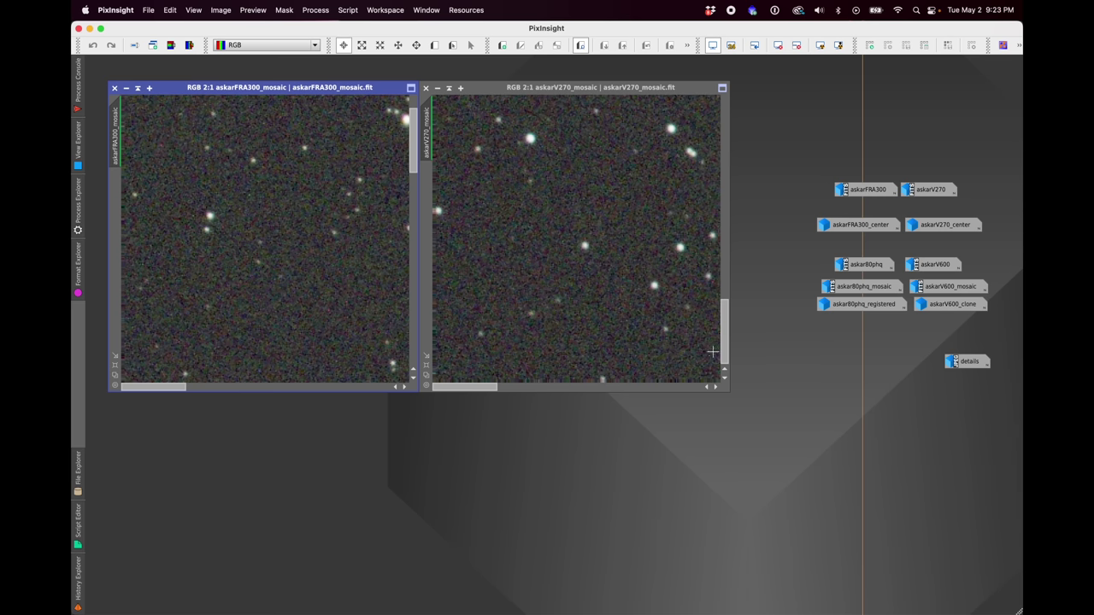
left_click_drag(722, 347, 723, 128)
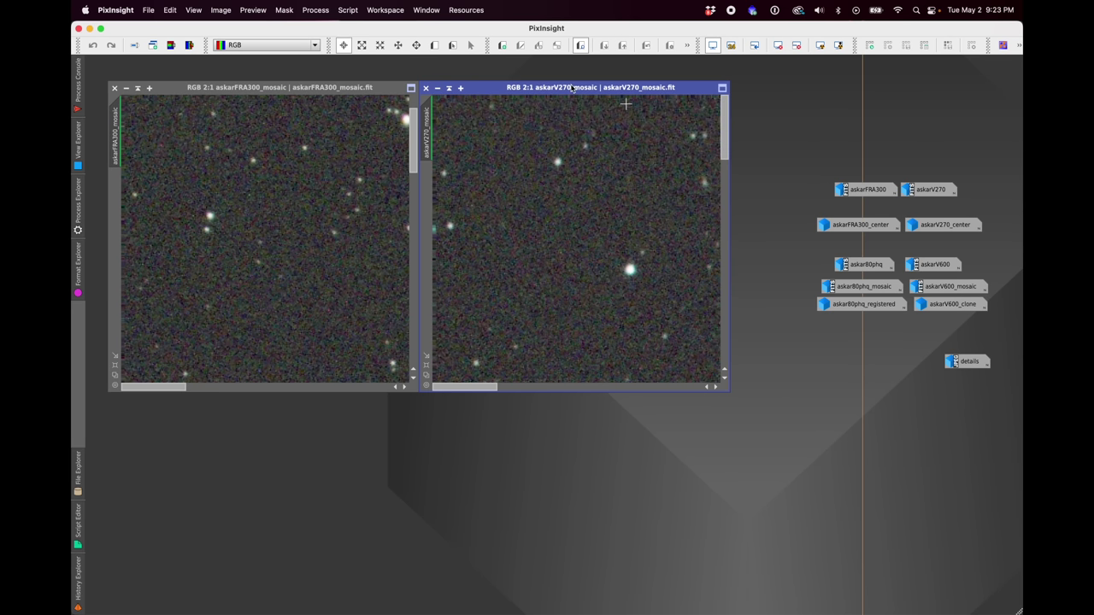
Iconize both mosaic images and open the askarFRA300_center and askarV270_center images.
left_click(125, 89)
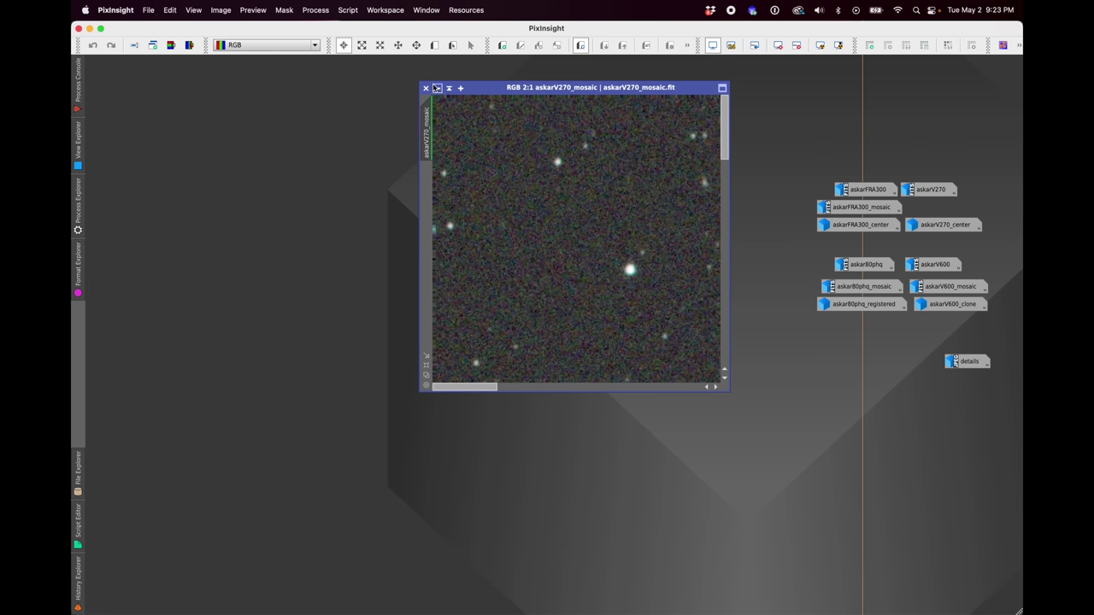
left_click(438, 88)
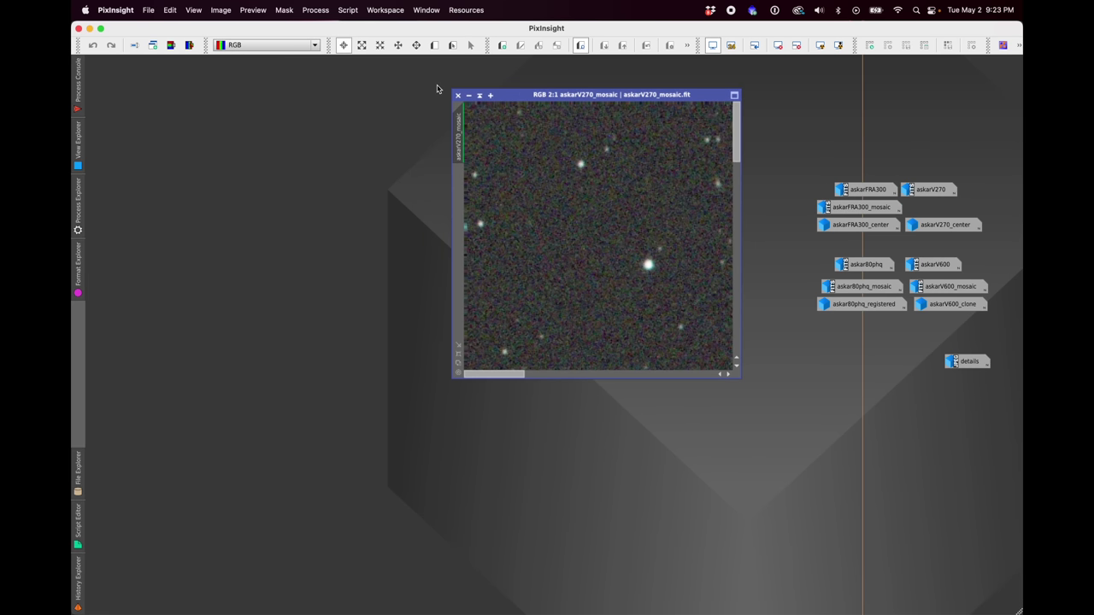
double_click(865, 226)
double_click(953, 229)
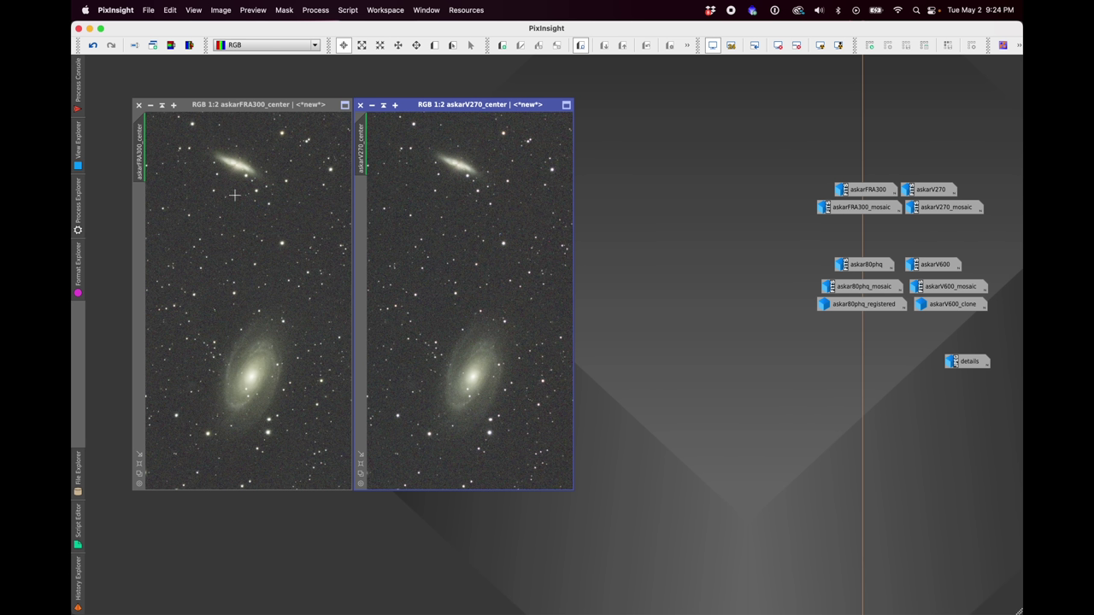
Magnify askarV270_center to 2:1 on the core of the large spiral galaxy.
key("super+plus")
key("super+plus")
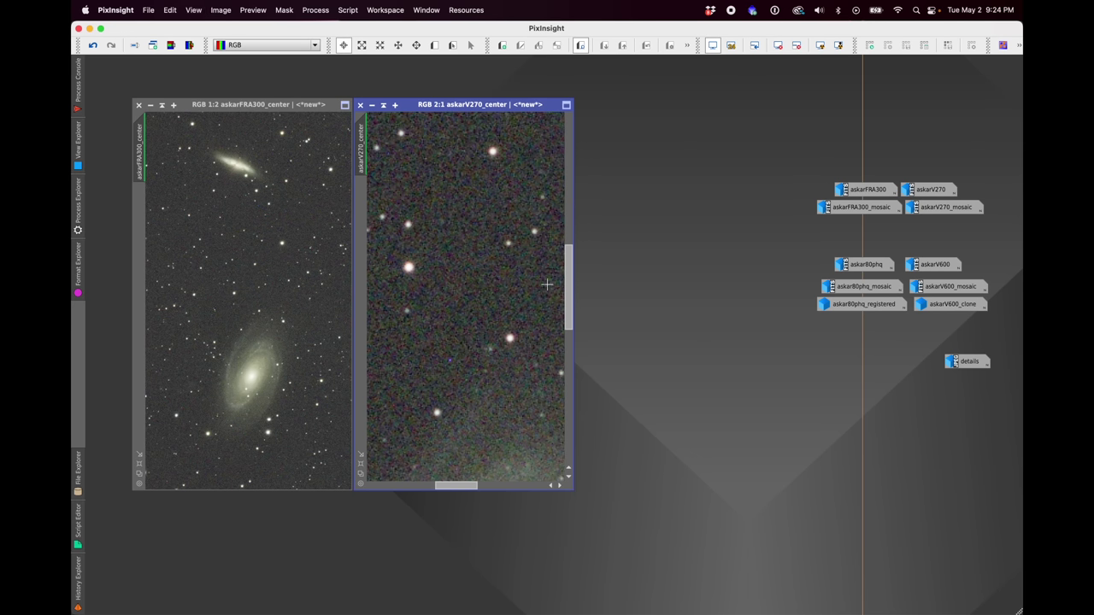
left_click_drag(573, 257, 561, 334)
Magnify askarFRA300_center to 2:1 on the same galaxy core and align the askarV270_center view with it for comparison.
left_click(233, 113)
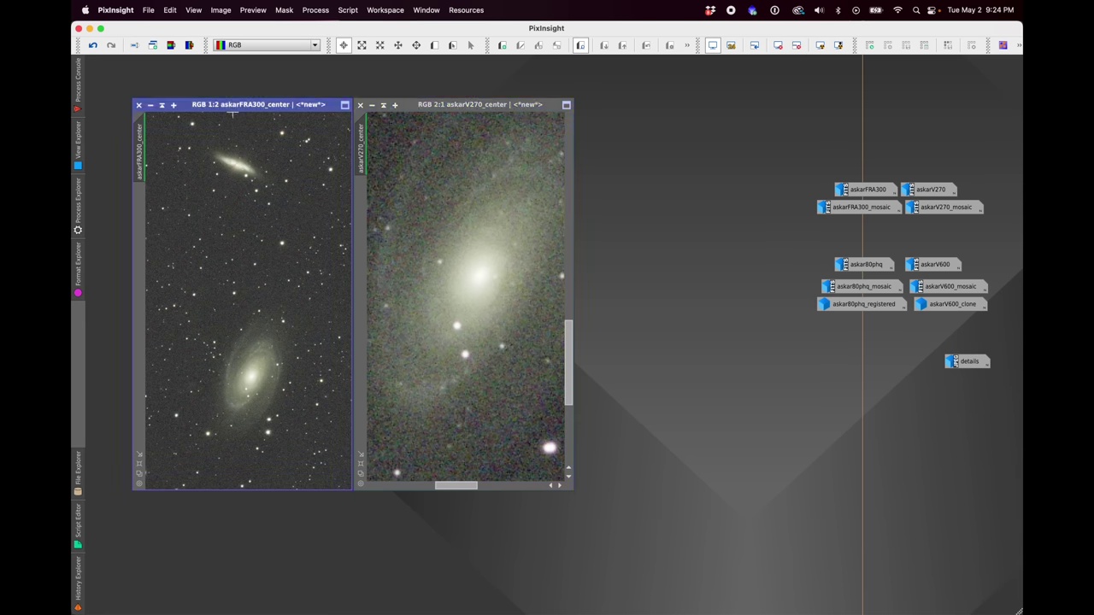
key("super+plus")
key("super+plus")
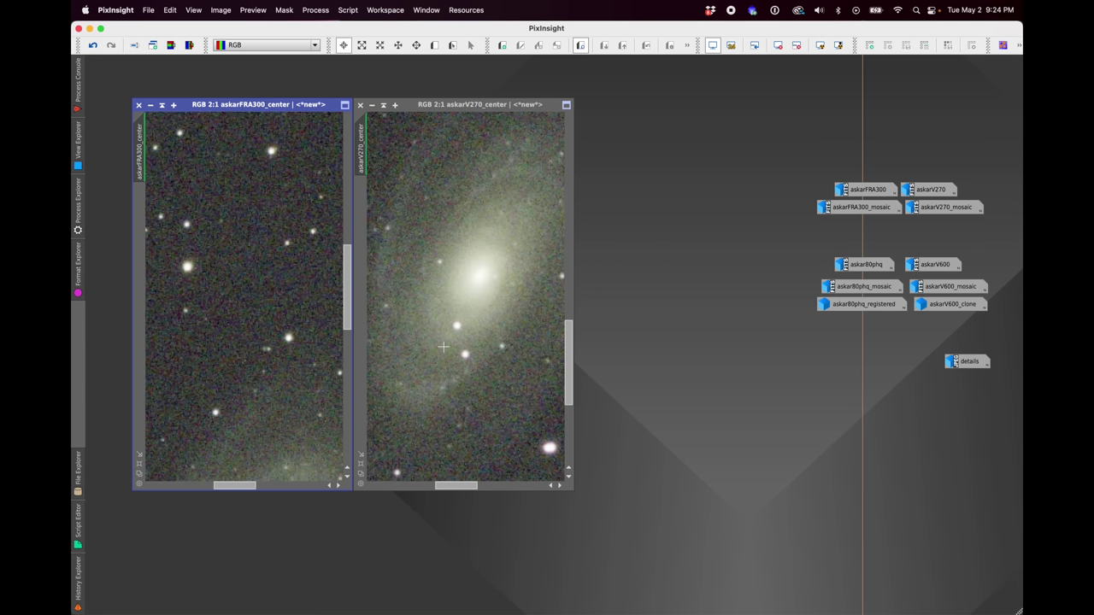
left_click_drag(360, 141, 143, 138)
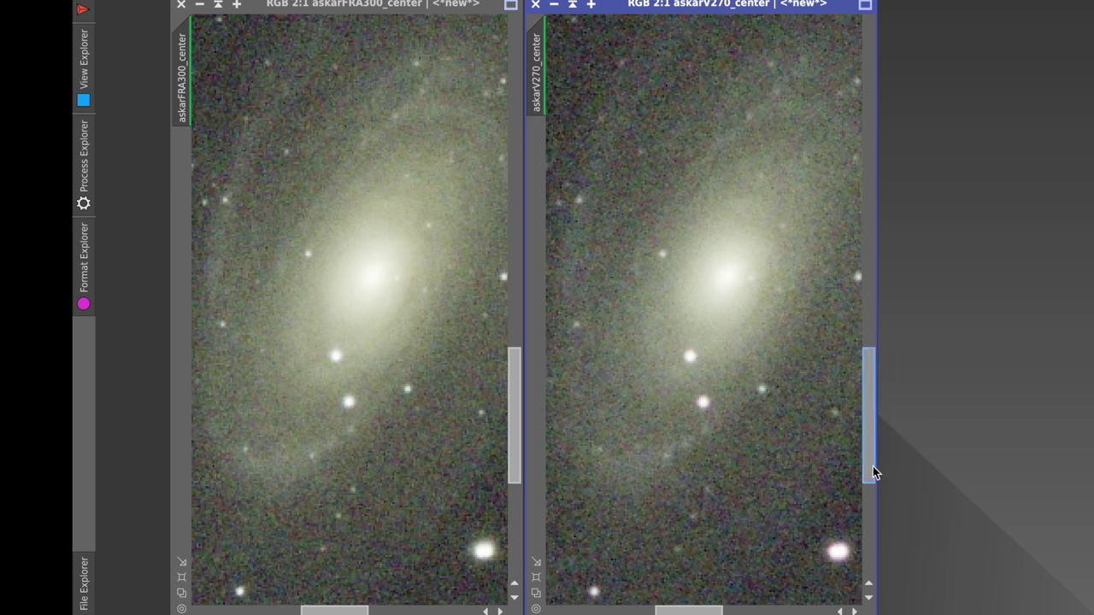
mouse_move(873, 473)
left_mouse_down()
mouse_move(869, 447)
mouse_move(867, 466)
left_mouse_up()
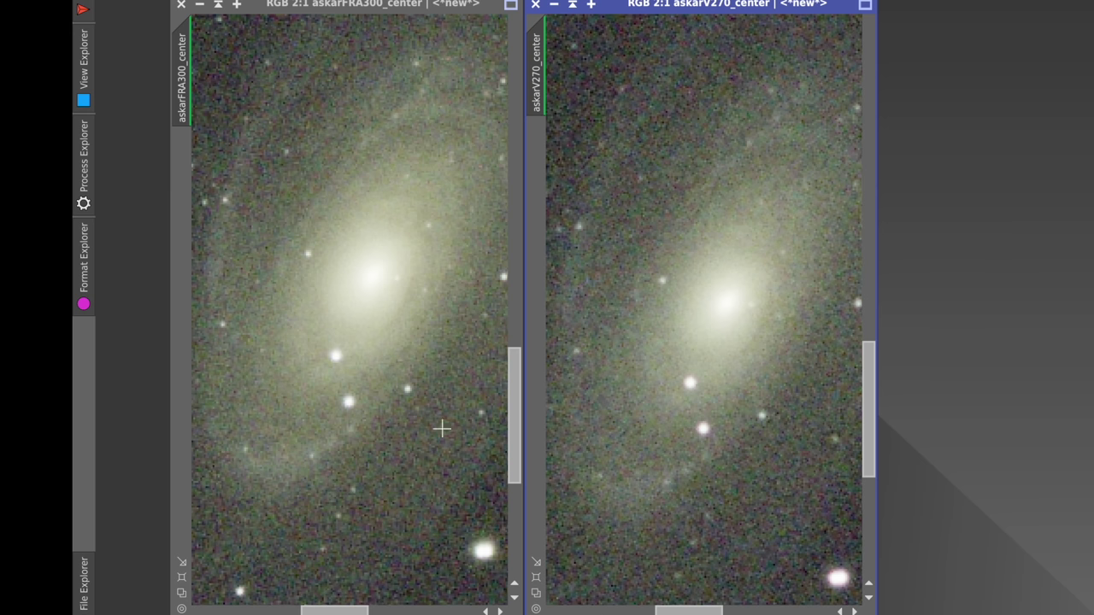
mouse_move(866, 471)
left_mouse_down()
mouse_move(865, 459)
mouse_move(865, 475)
left_mouse_up()
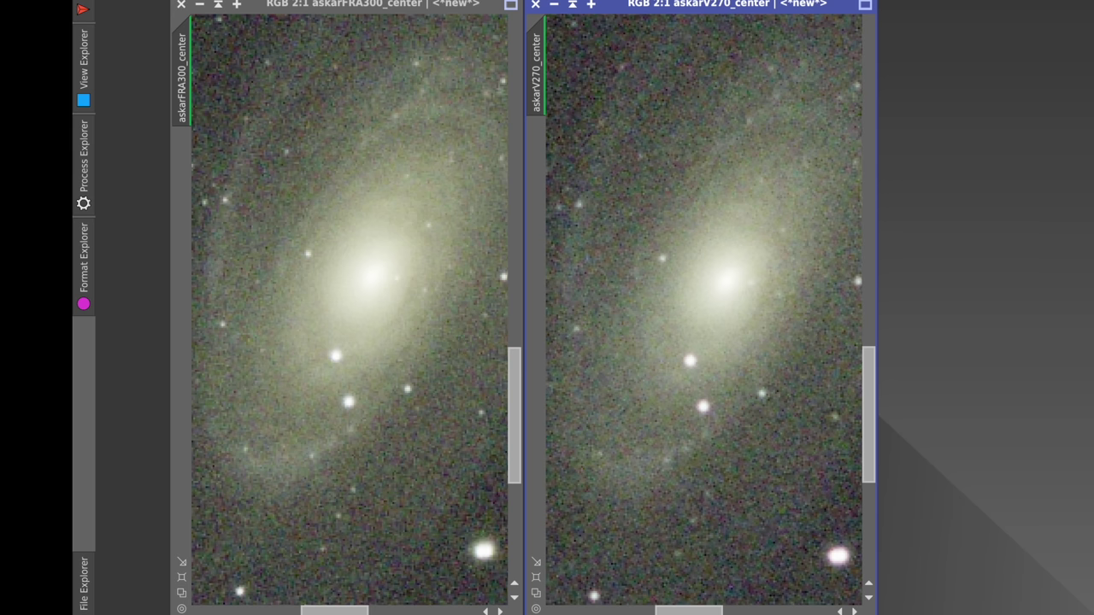
Iconize both 270/300 mm centre crops and open the full-frame askar80phq and askarV600 images.
left_click(199, 4)
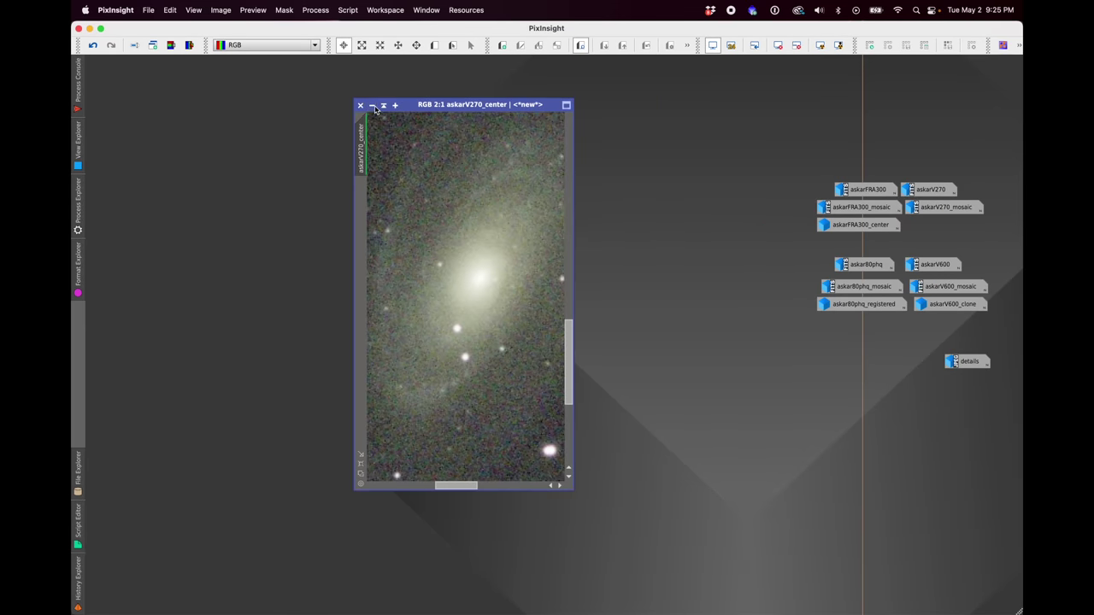
left_click(394, 77)
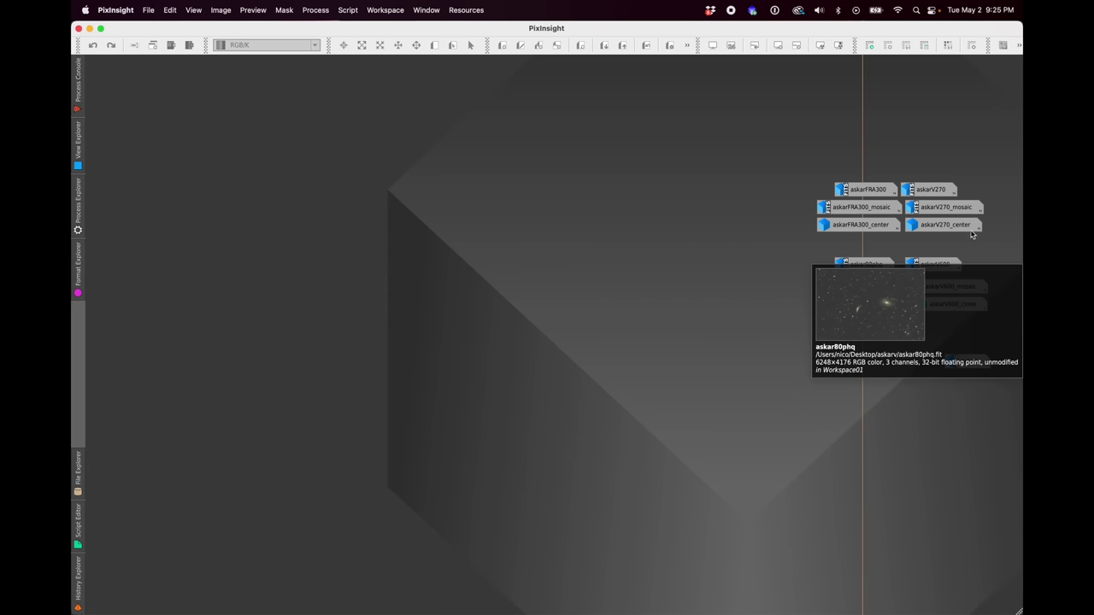
mouse_move(883, 287)
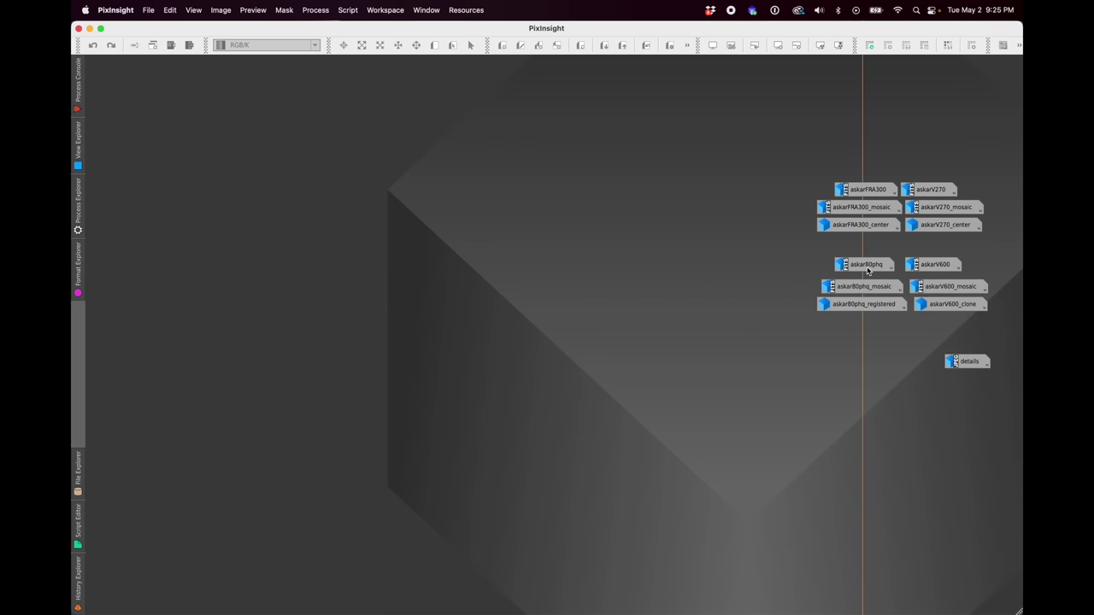
double_click(866, 266)
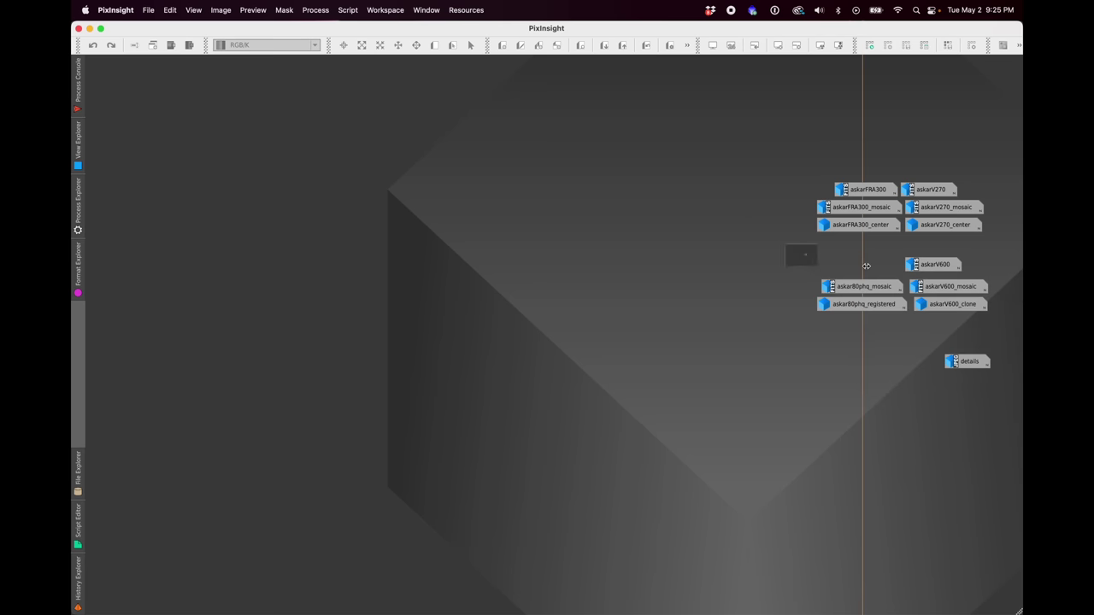
double_click(931, 264)
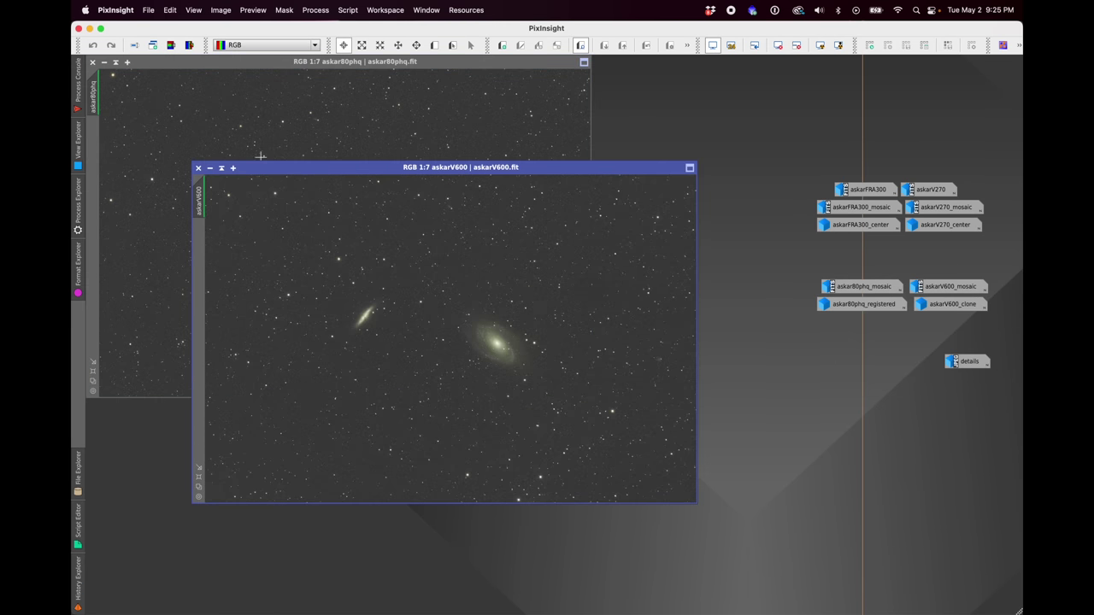
Replace the full frames with askar80phq_mosaic and askarV600_mosaic and magnify both mosaics to 2:1 on their upper-left panels.
left_click(383, 65)
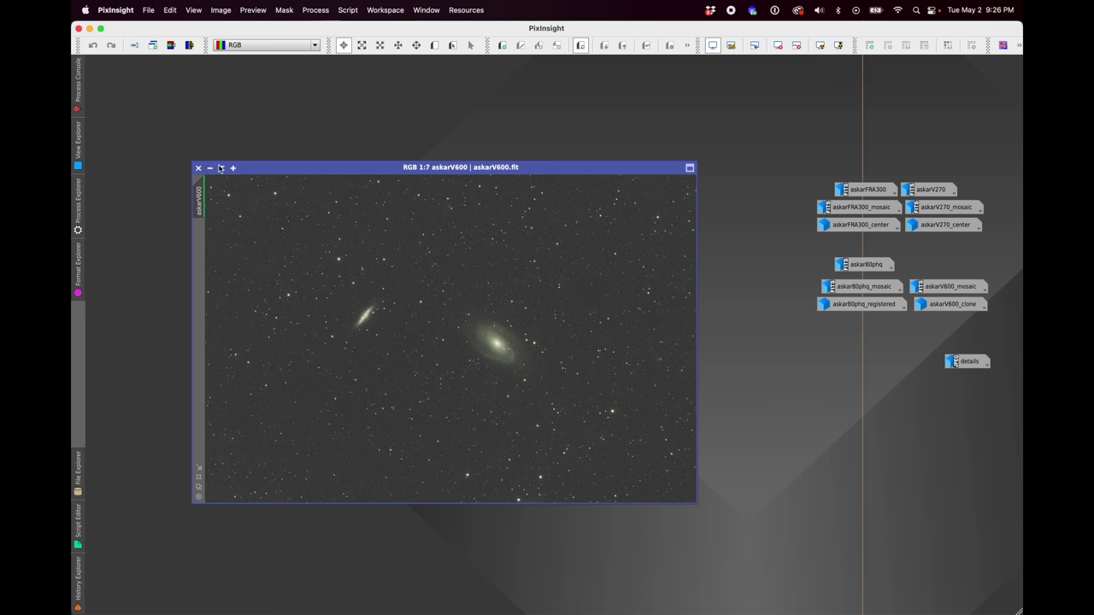
left_click_drag(261, 168, 178, 81)
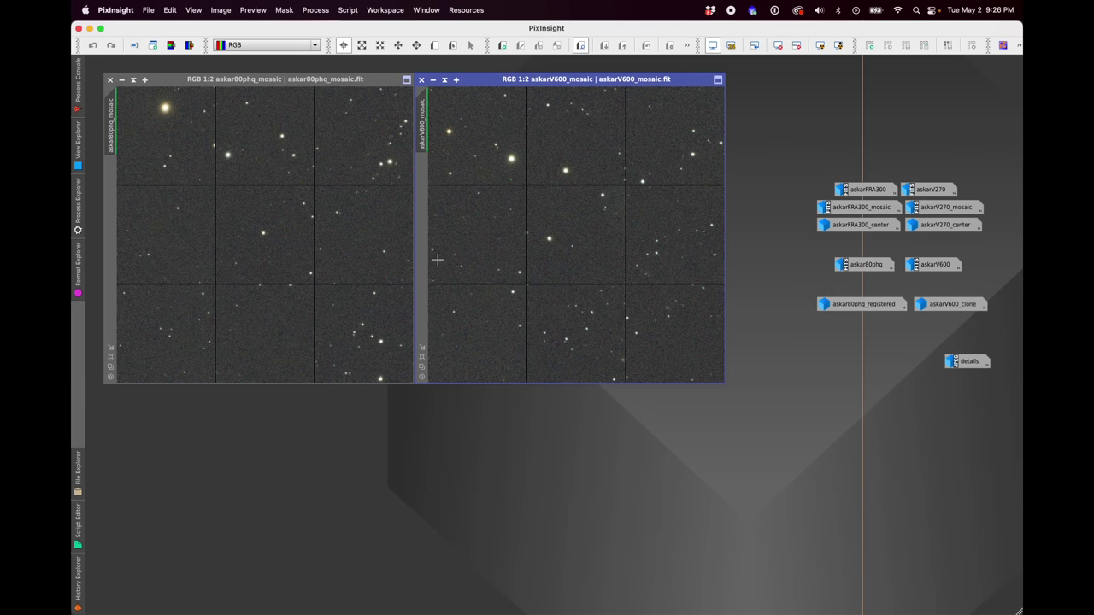
key("super+plus")
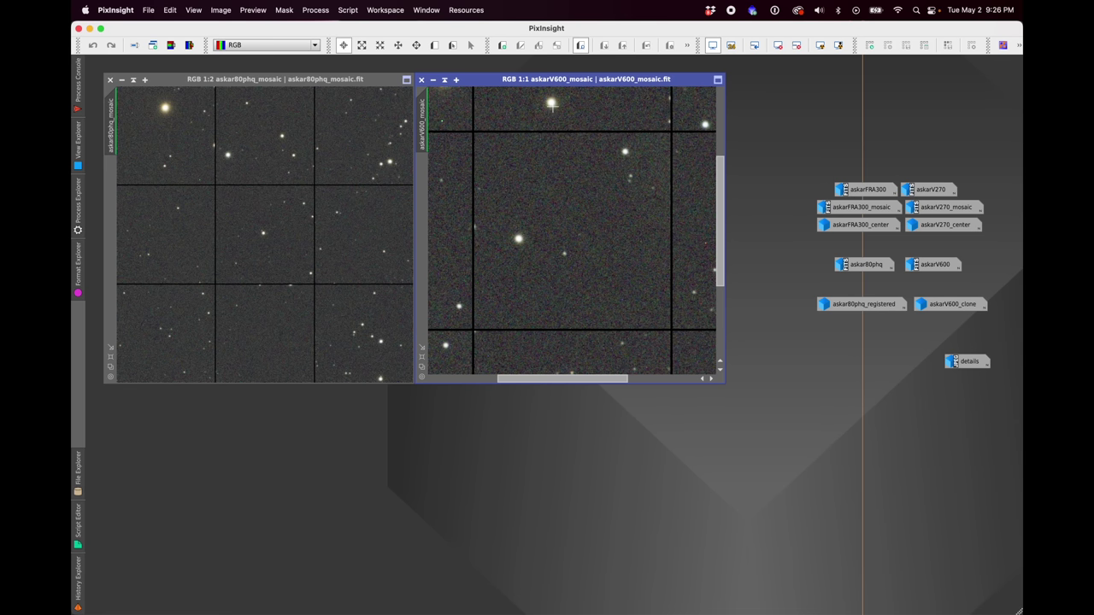
key("super+plus")
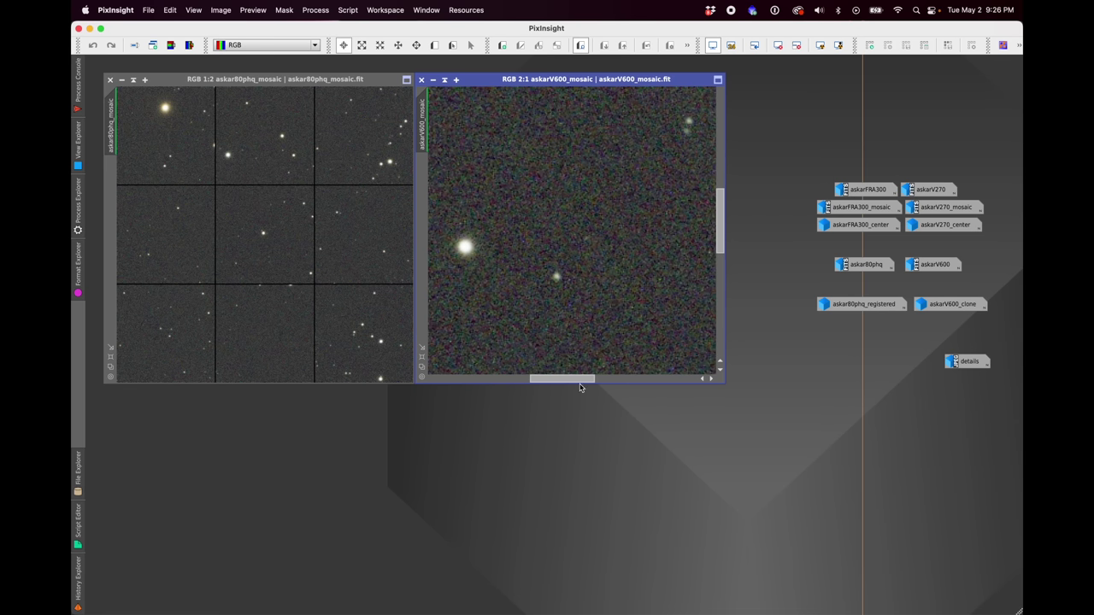
left_click_drag(581, 382, 475, 380)
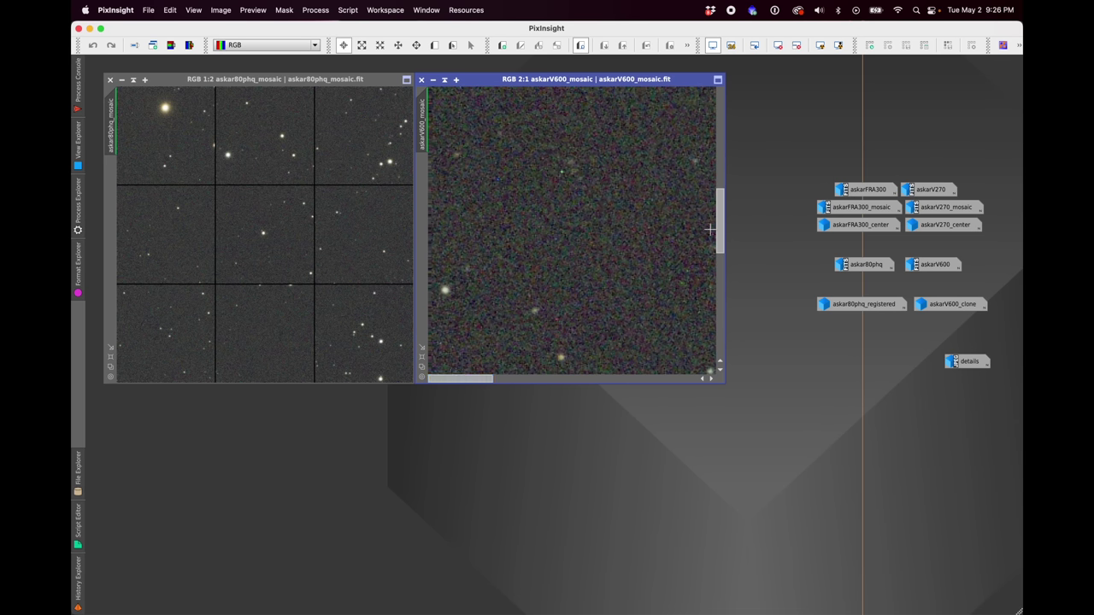
left_click_drag(720, 229, 718, 146)
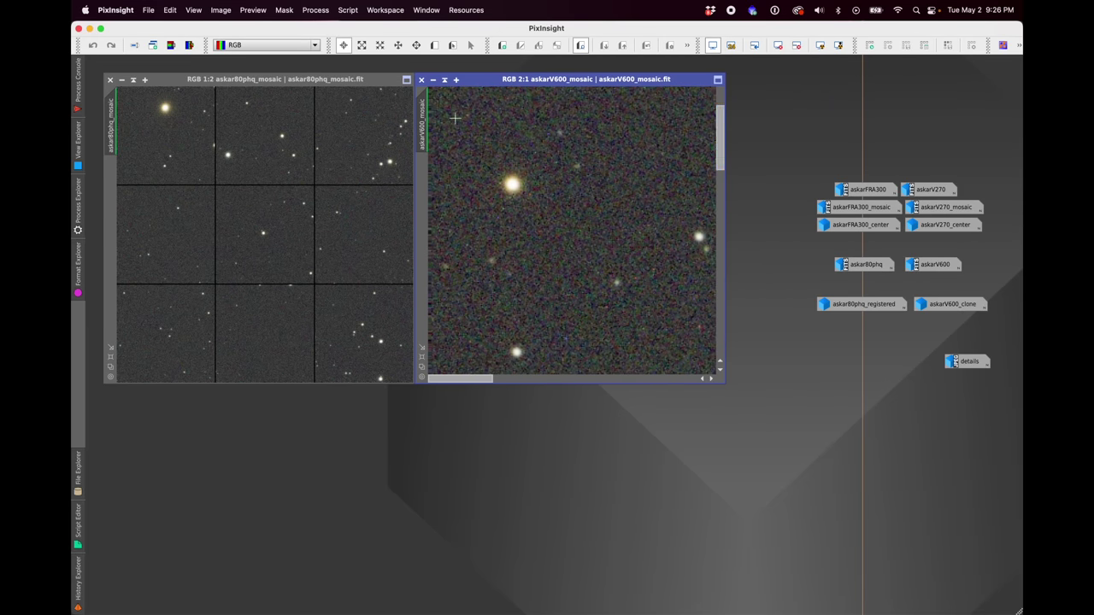
left_click_drag(426, 110, 109, 118)
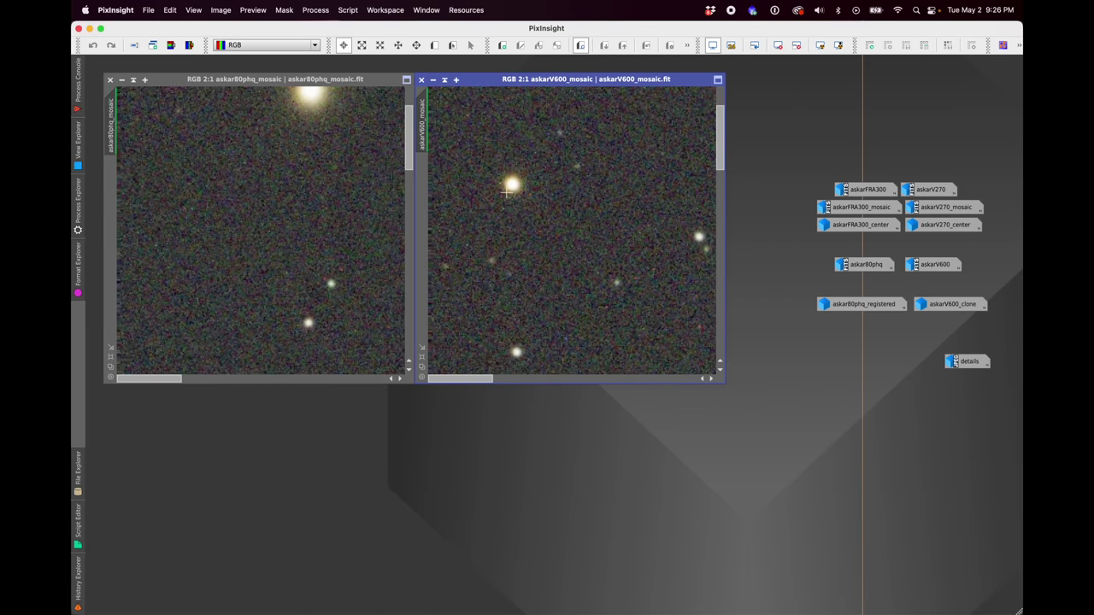
Compare the star shapes in the upper-left and upper-right corner panels of askar80phq_mosaic and askarV600_mosaic at 2:1.
left_click(406, 163)
left_click_drag(406, 162, 410, 148)
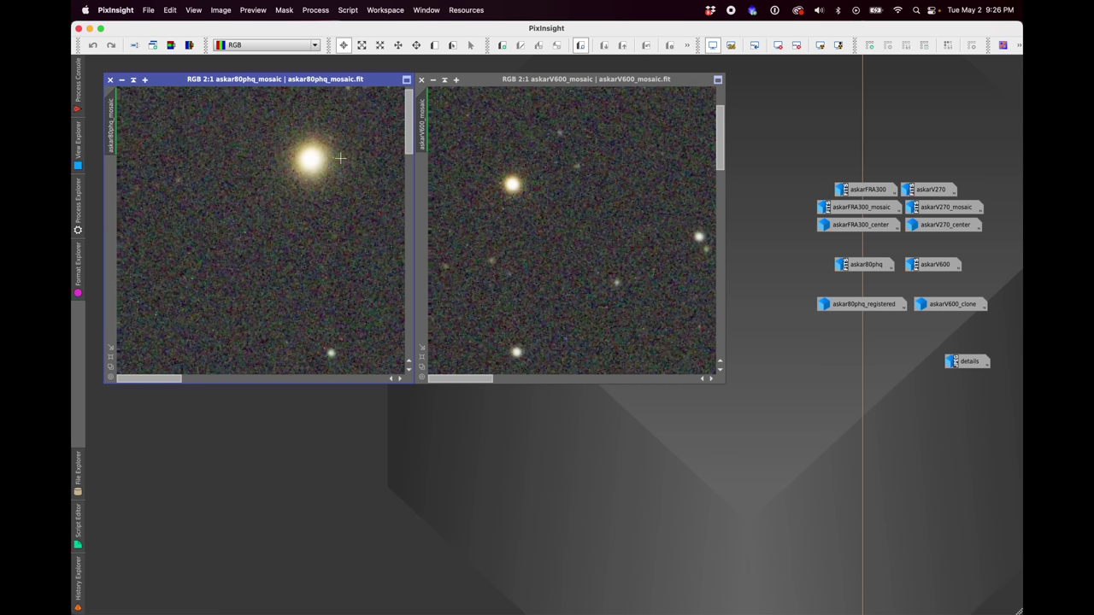
left_click_drag(411, 130, 411, 150)
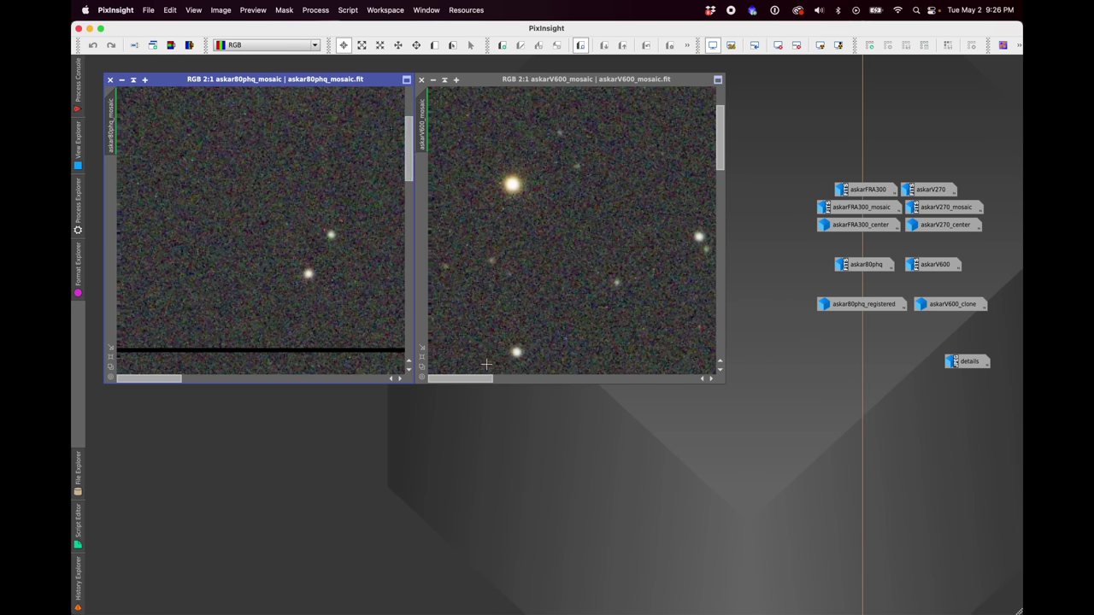
left_click_drag(474, 378, 498, 377)
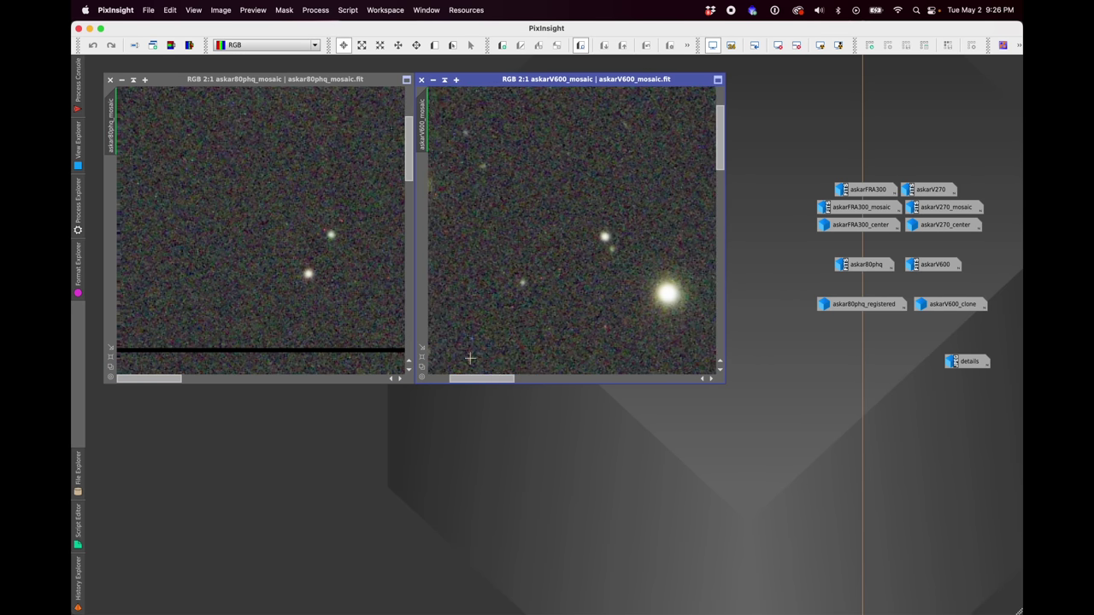
left_click(397, 164)
left_click_drag(409, 155, 408, 122)
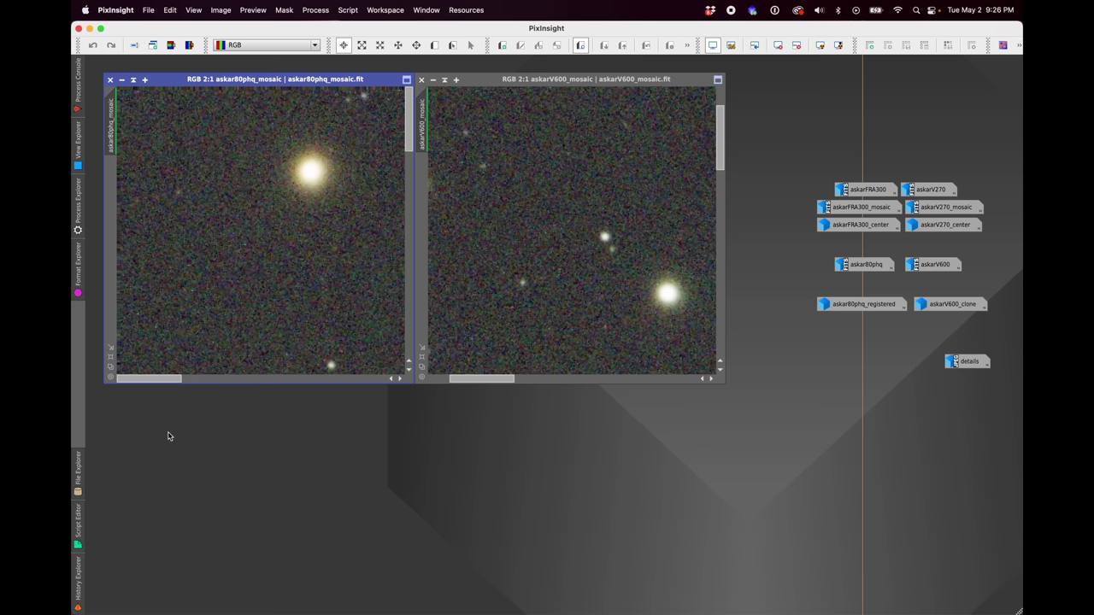
left_click_drag(171, 377, 379, 377)
left_click_drag(481, 377, 676, 376)
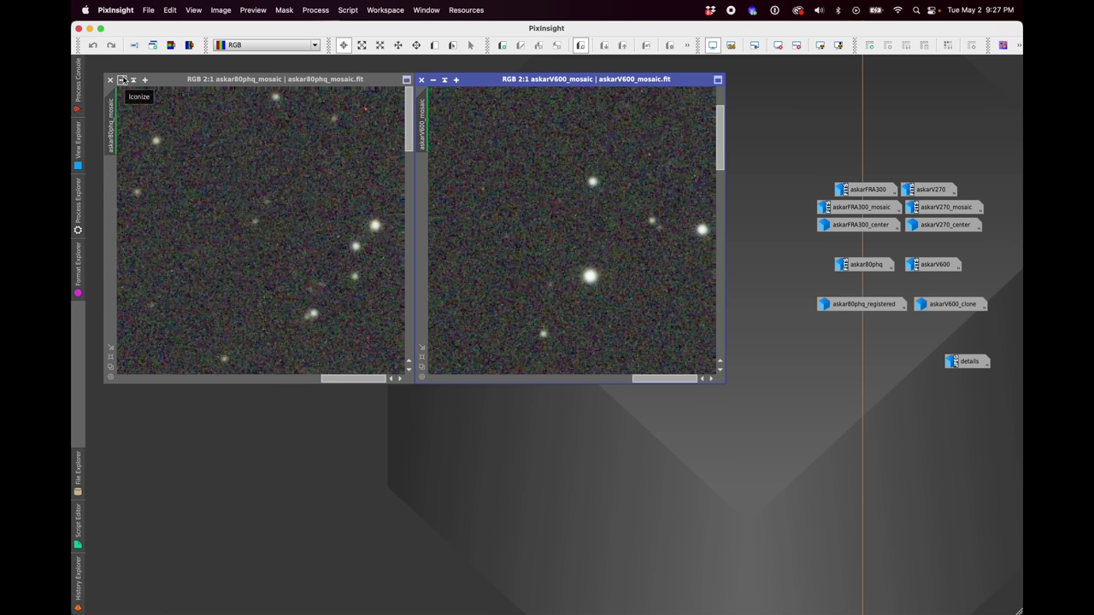
Iconize both mosaic images and open the askar80phq_registered and askarV600_clone images.
left_click(122, 79)
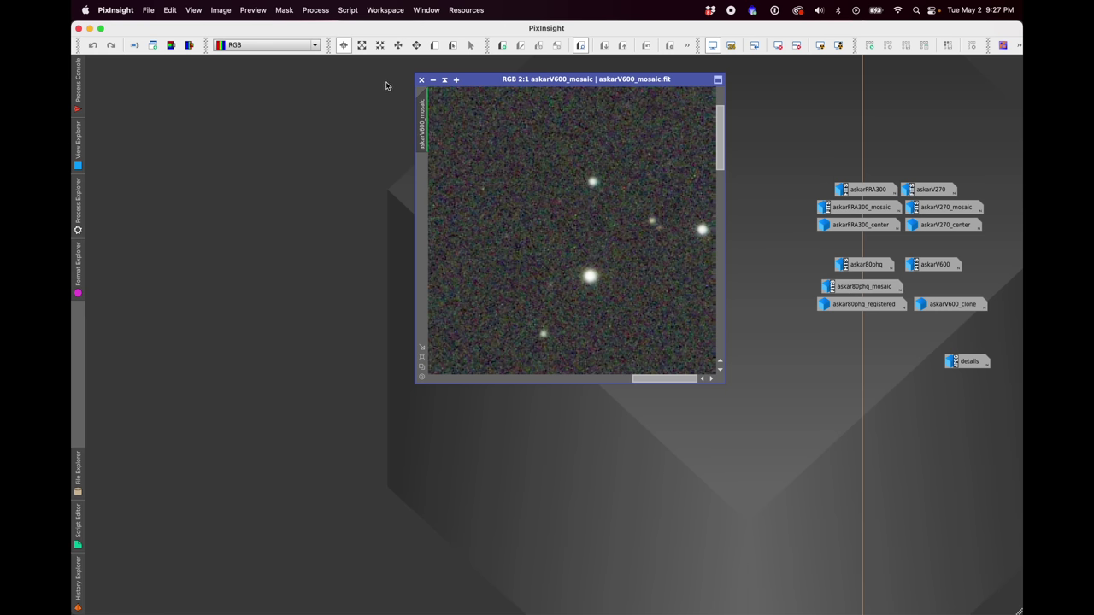
left_click(433, 81)
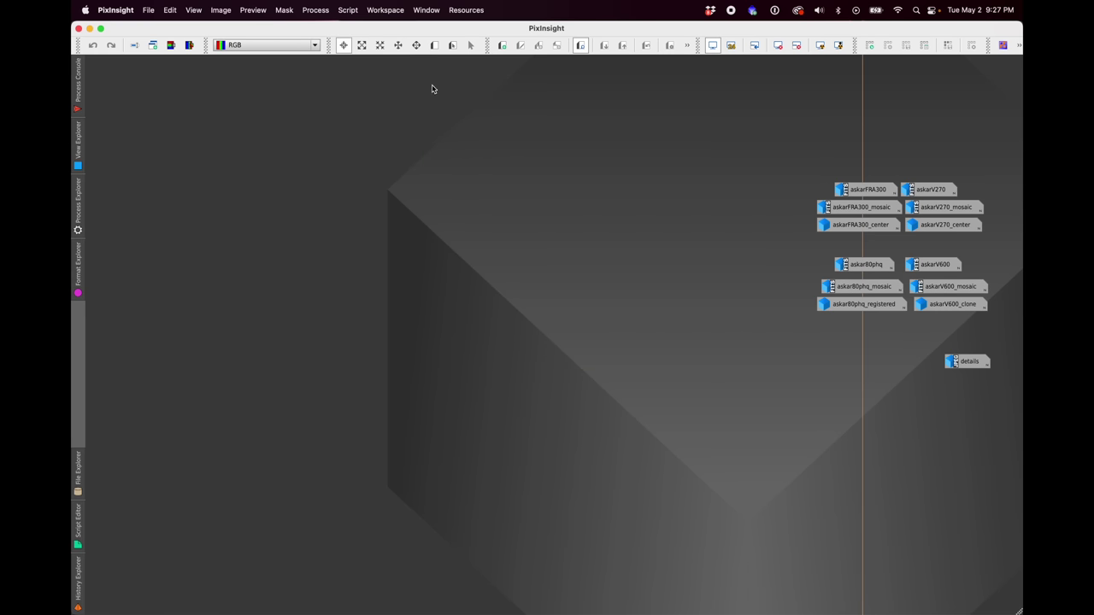
double_click(851, 308)
double_click(948, 305)
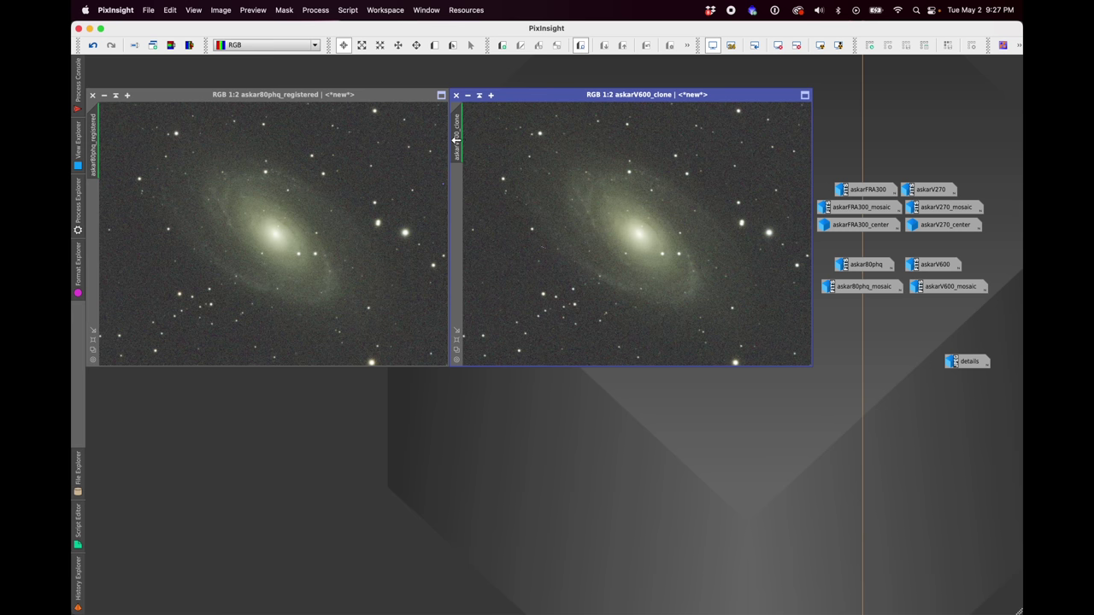
Magnify askarV600_clone and askar80phq_registered to 1:1 on the spiral galaxy's core for comparison.
scroll(570, 207, "up", 1)
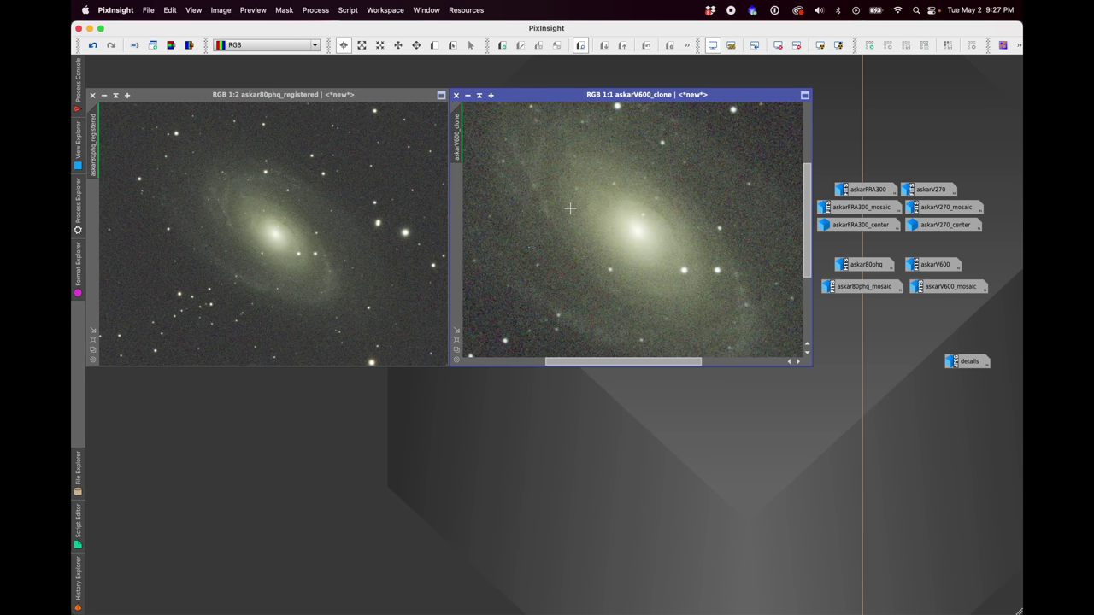
left_click(382, 95)
key("super+1")
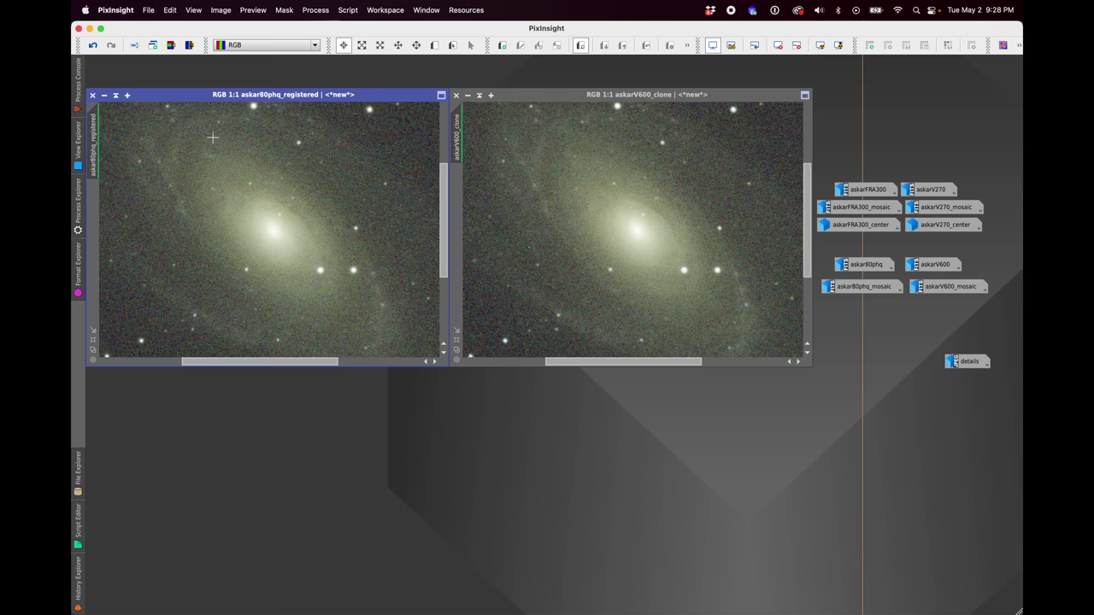
View the askarFRA300 full frame briefly, and bring back the askarFRA300_center and askarV270_center crops in its place.
double_click(858, 190)
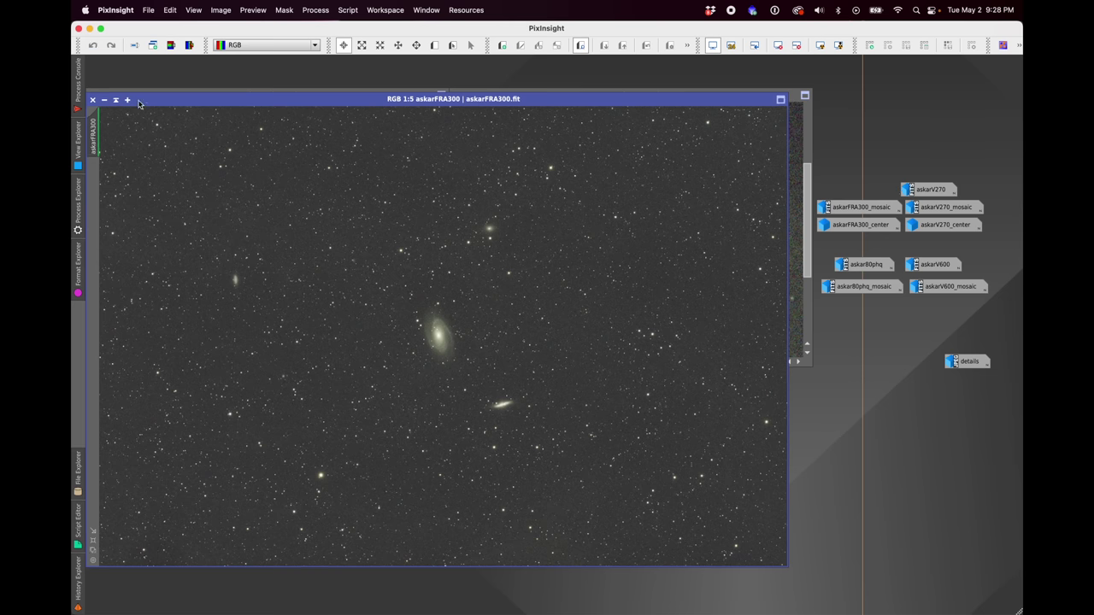
left_click(104, 99)
double_click(880, 224)
double_click(947, 225)
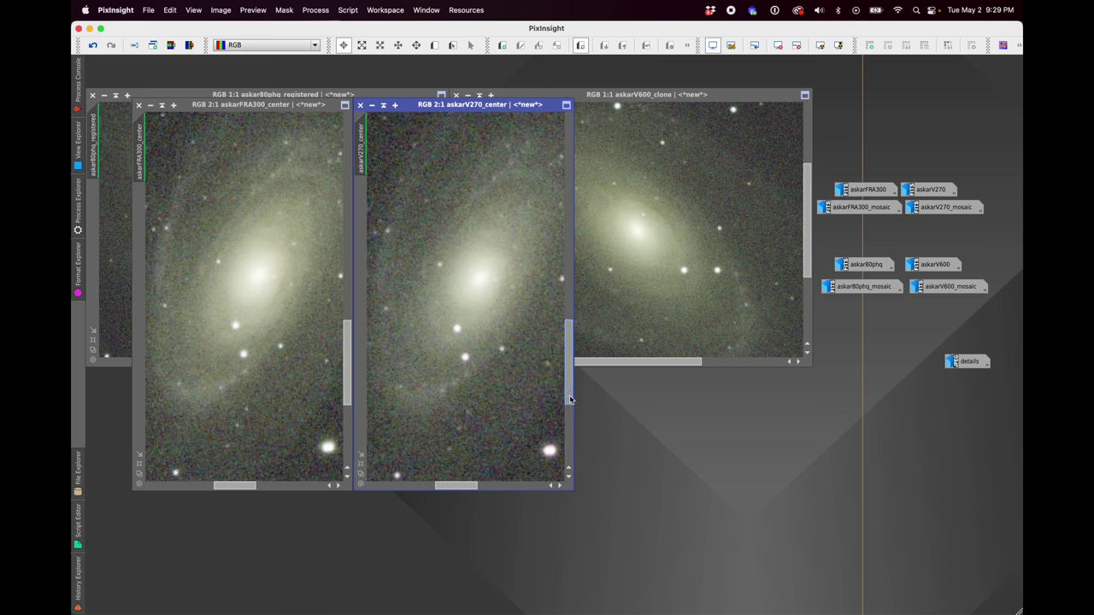
In the online science lesson on density, submit Gases as the state with the lowest density and show the answer's explanation.
scroll(571, 392, "up", 3)
scroll(571, 391, "down", 2)
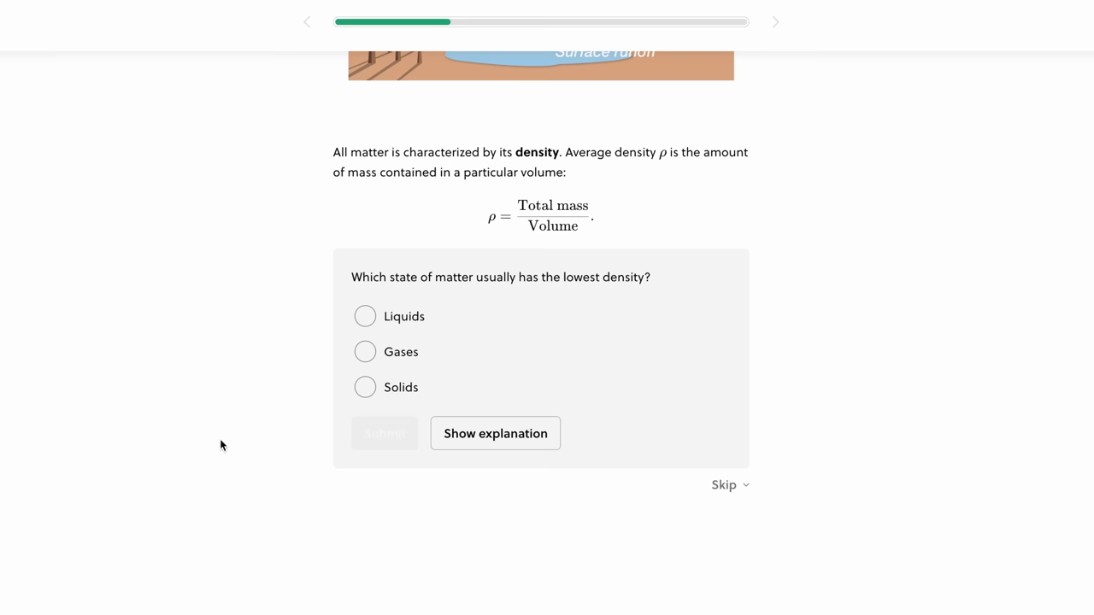
left_click(365, 353)
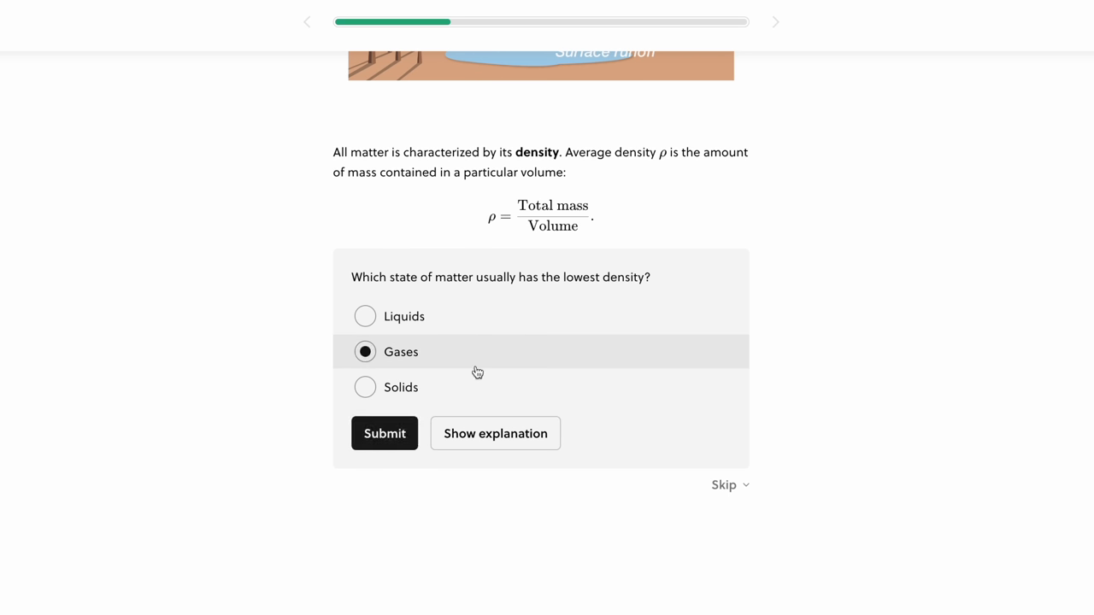
left_click(383, 440)
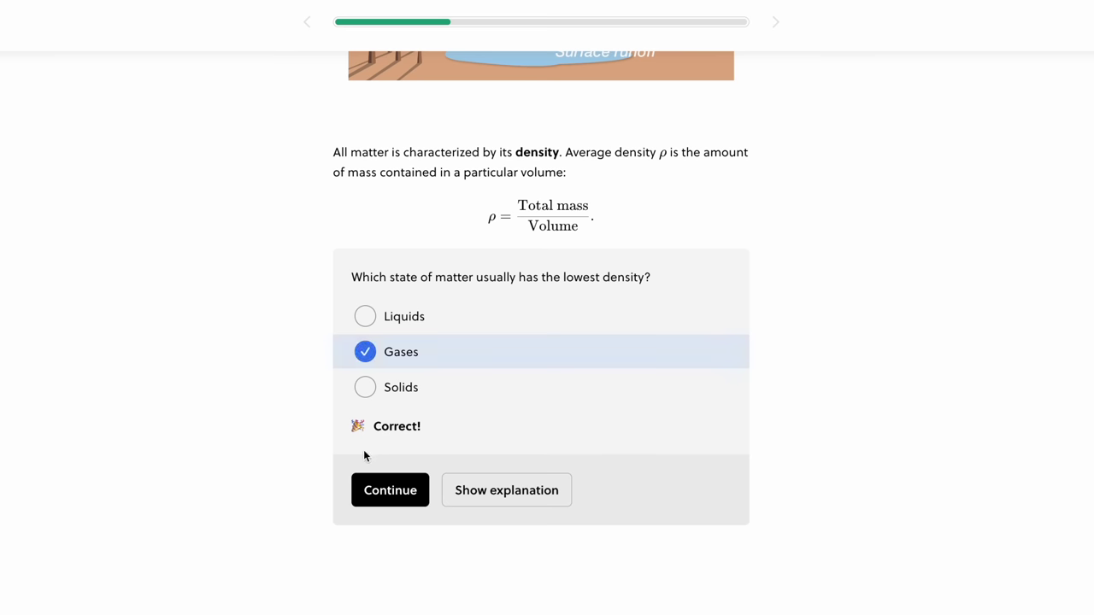
left_click(481, 500)
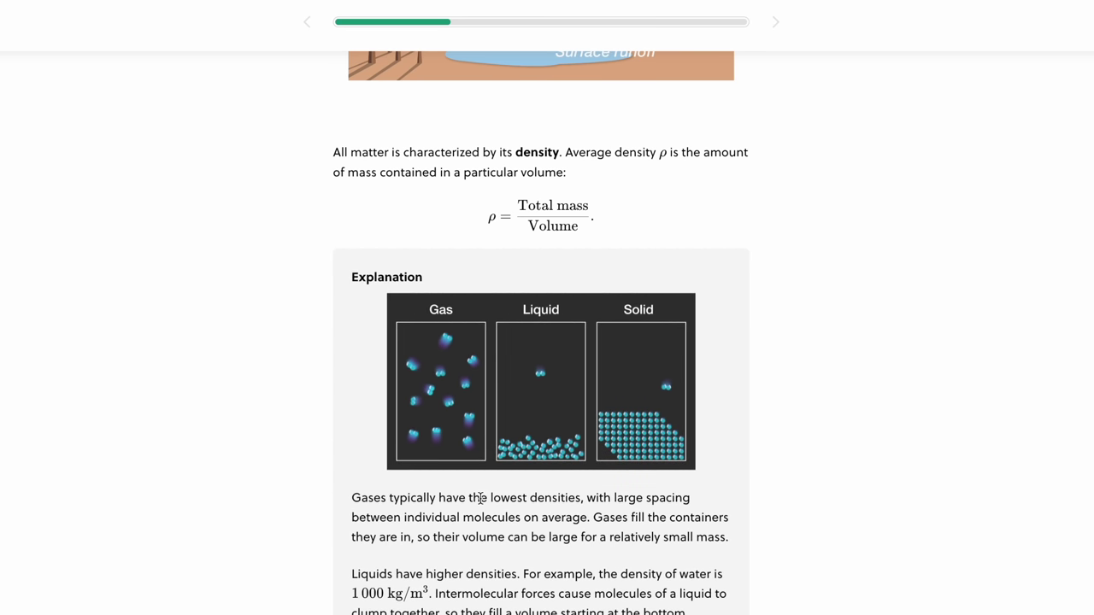